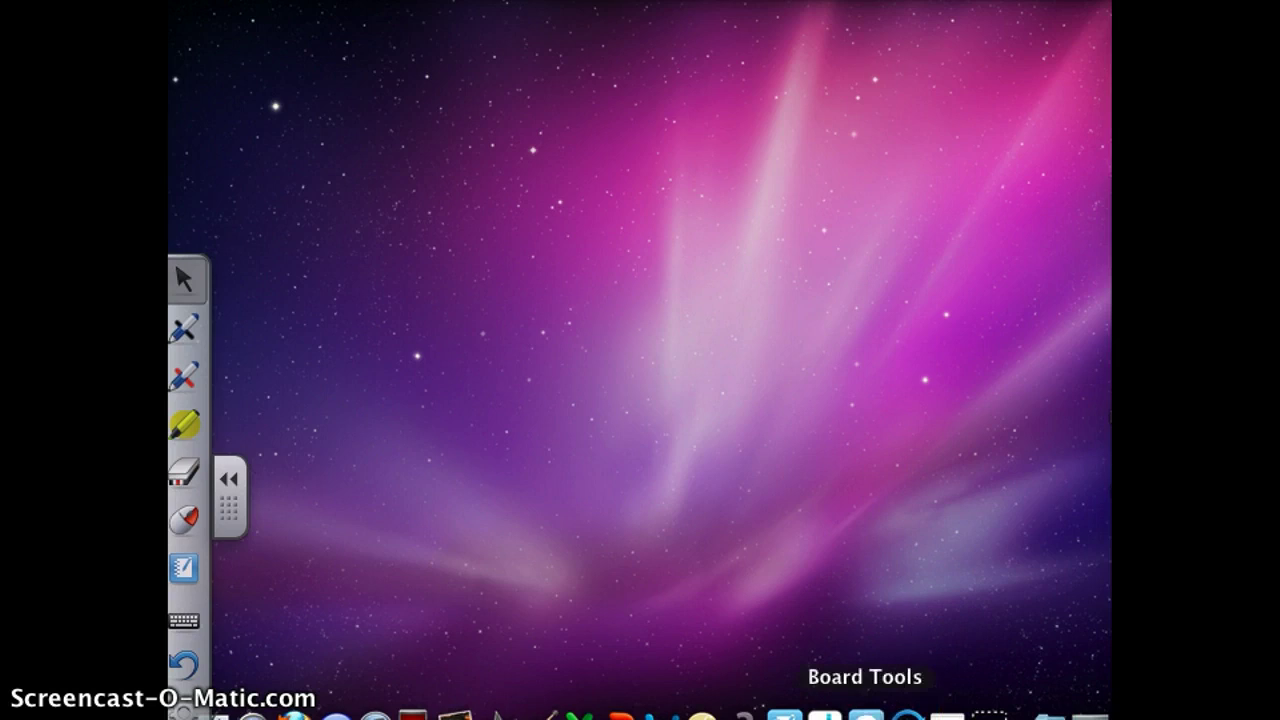
# - Orient the SMART Board by touching the centre of all nine calibration targets, column by column
pyautogui.click(485, 1)
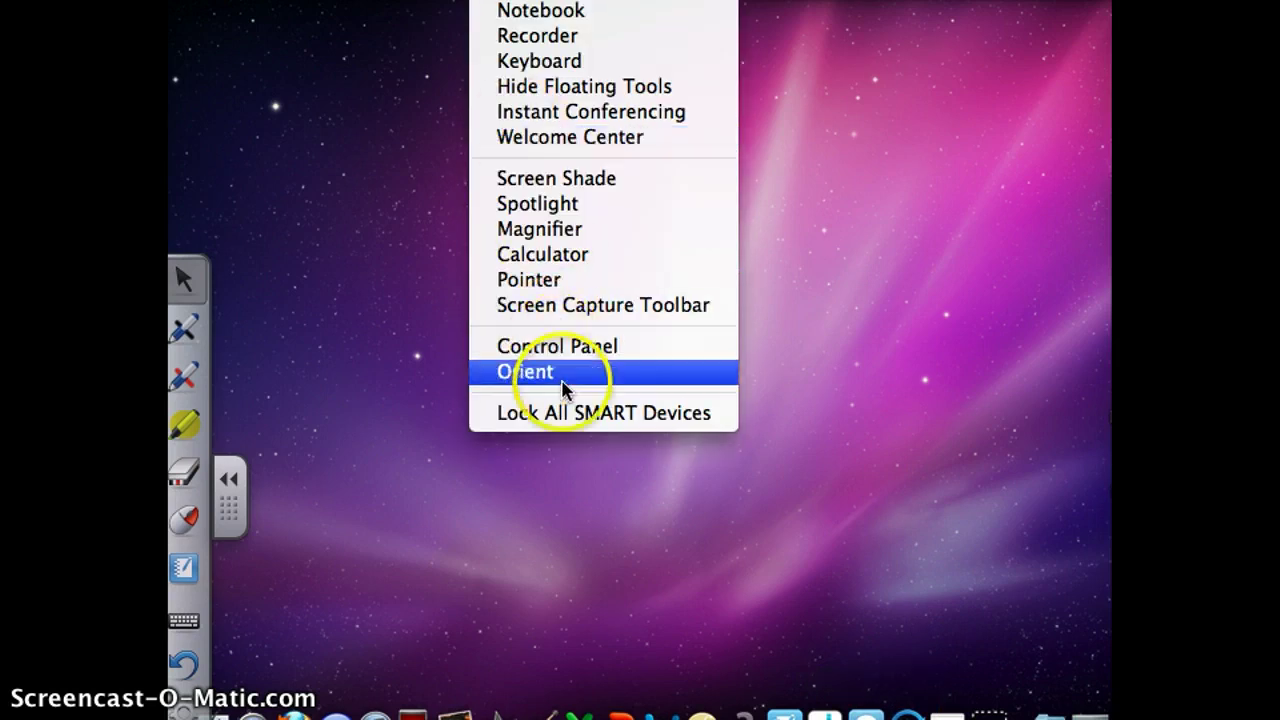
pyautogui.click(829, 343)
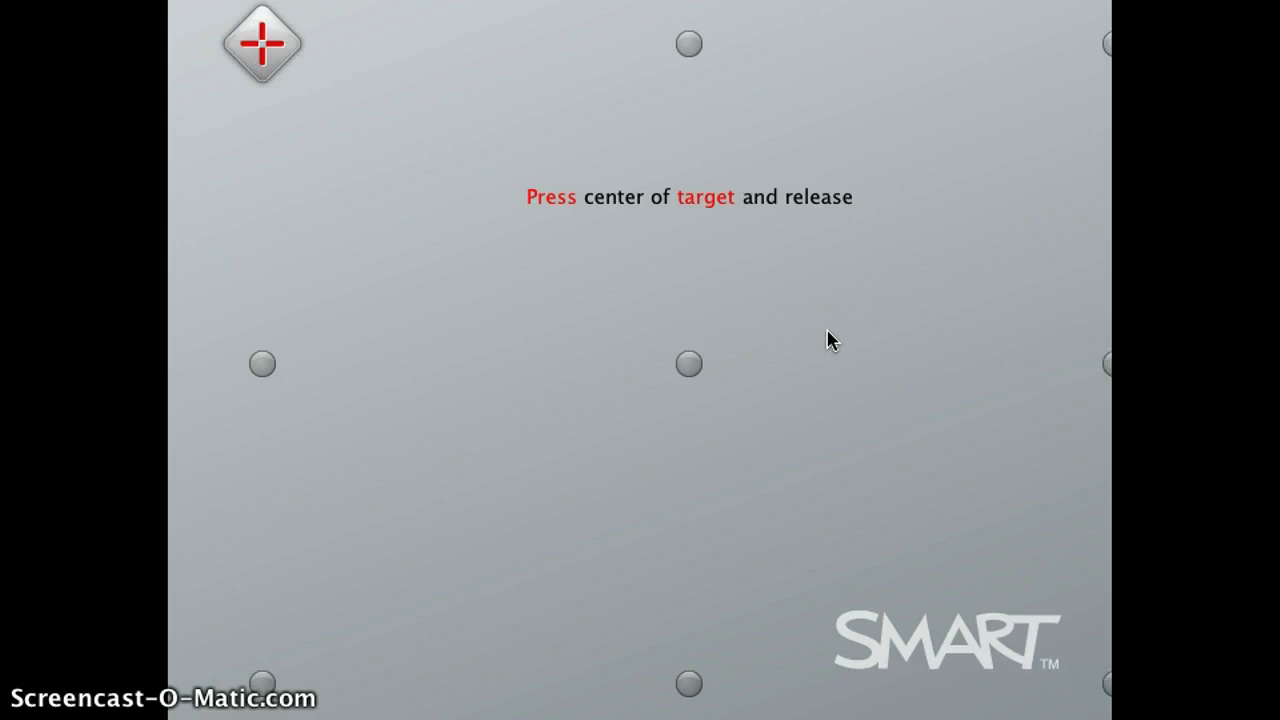
pyautogui.moveTo(324, 104); pyautogui.dragTo(324, 104)
pyautogui.click(262, 45)
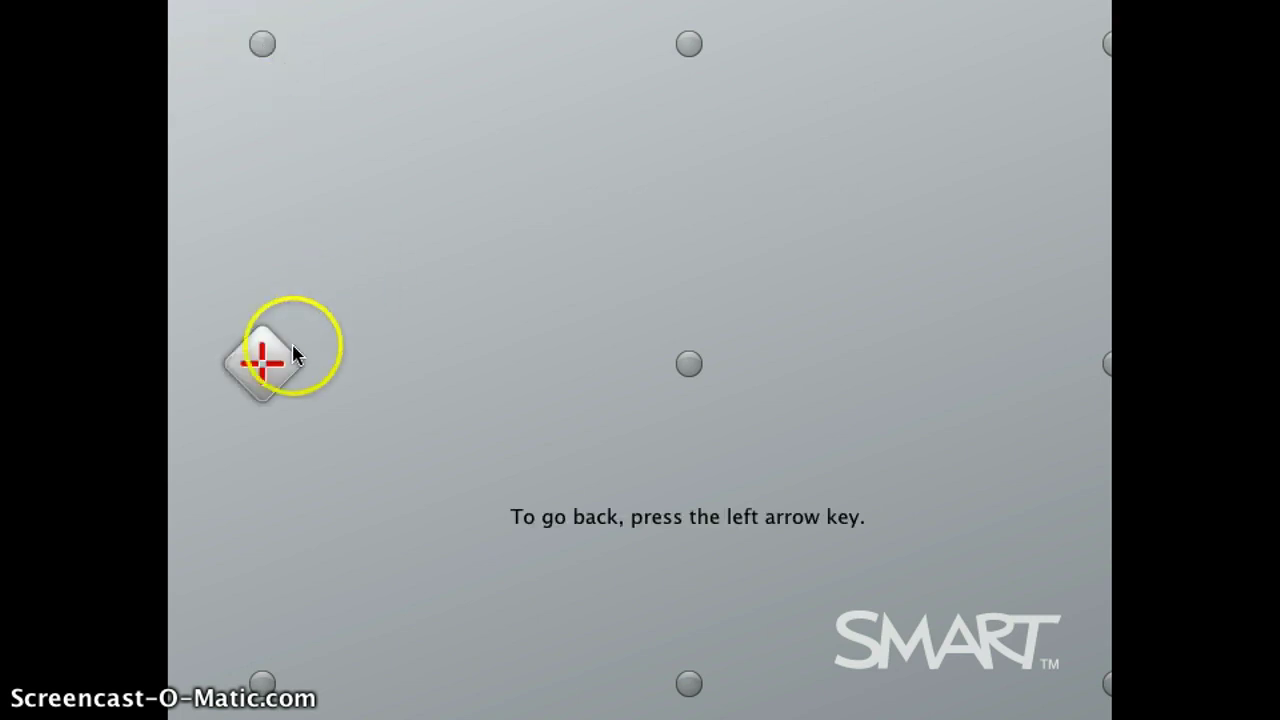
pyautogui.click(263, 363)
pyautogui.click(268, 680)
pyautogui.click(691, 48)
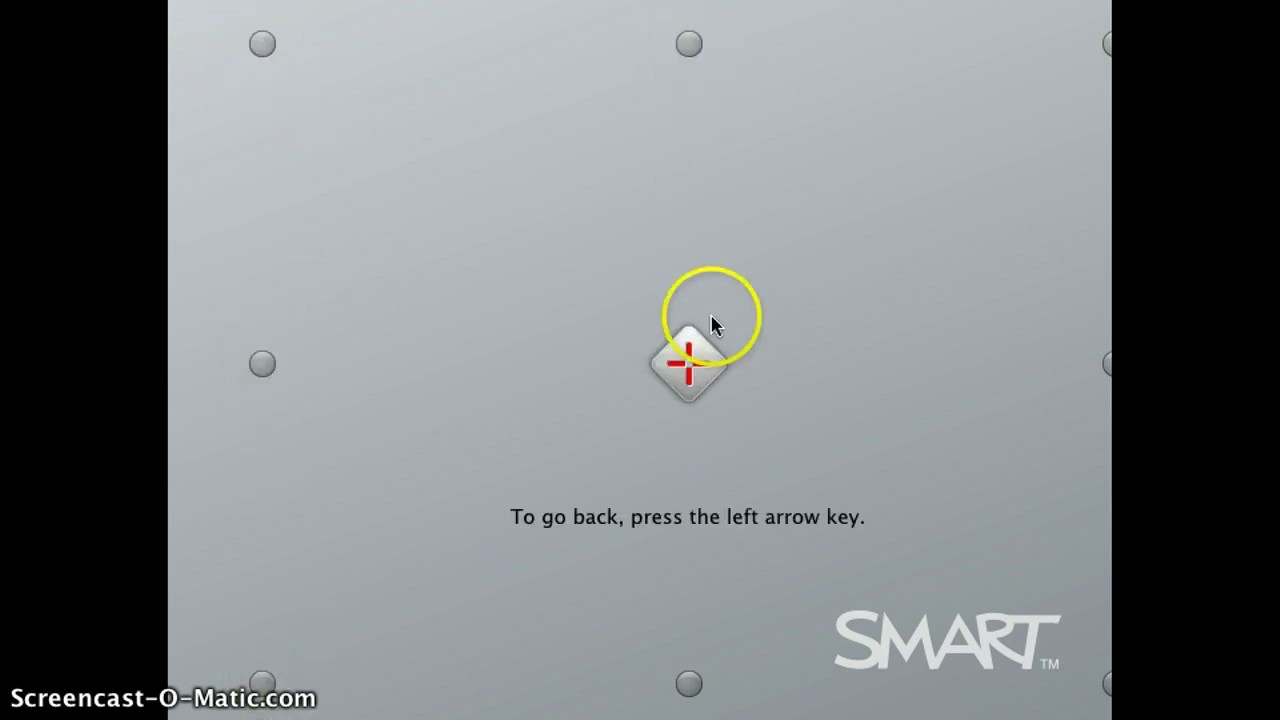
pyautogui.click(688, 364)
pyautogui.click(683, 680)
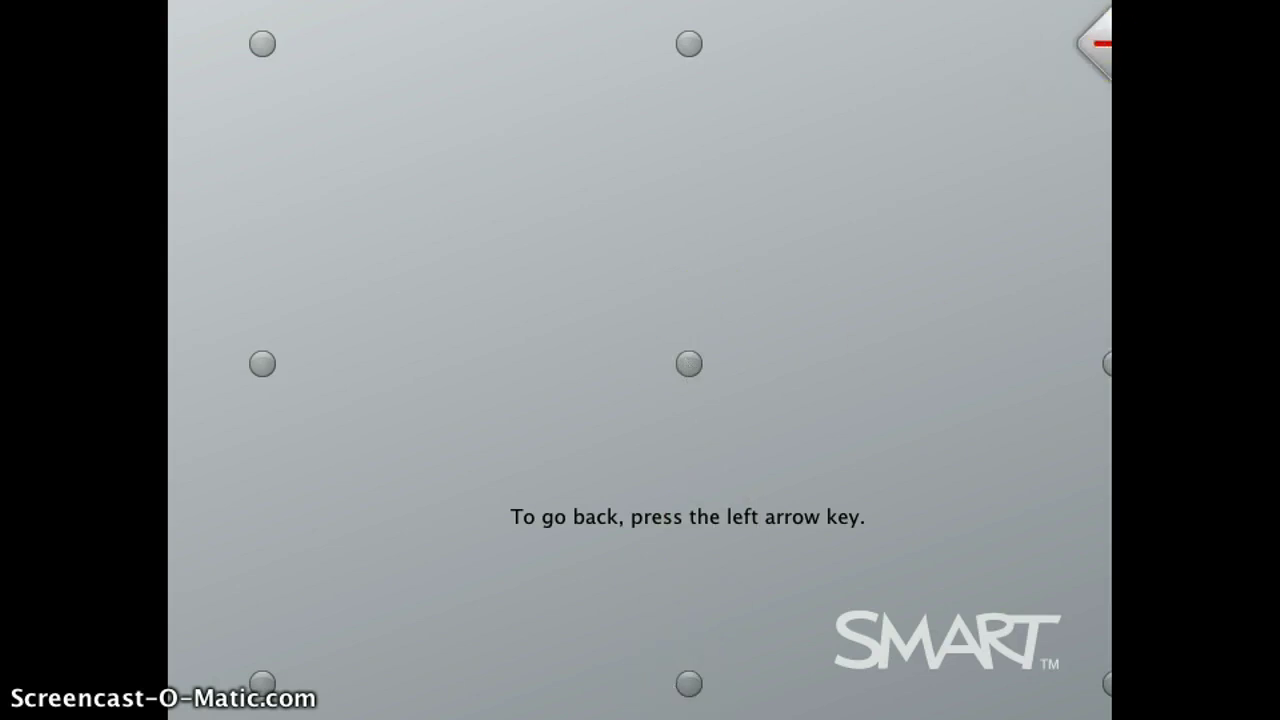
pyautogui.click(1107, 44)
pyautogui.click(1107, 352)
pyautogui.click(1106, 682)
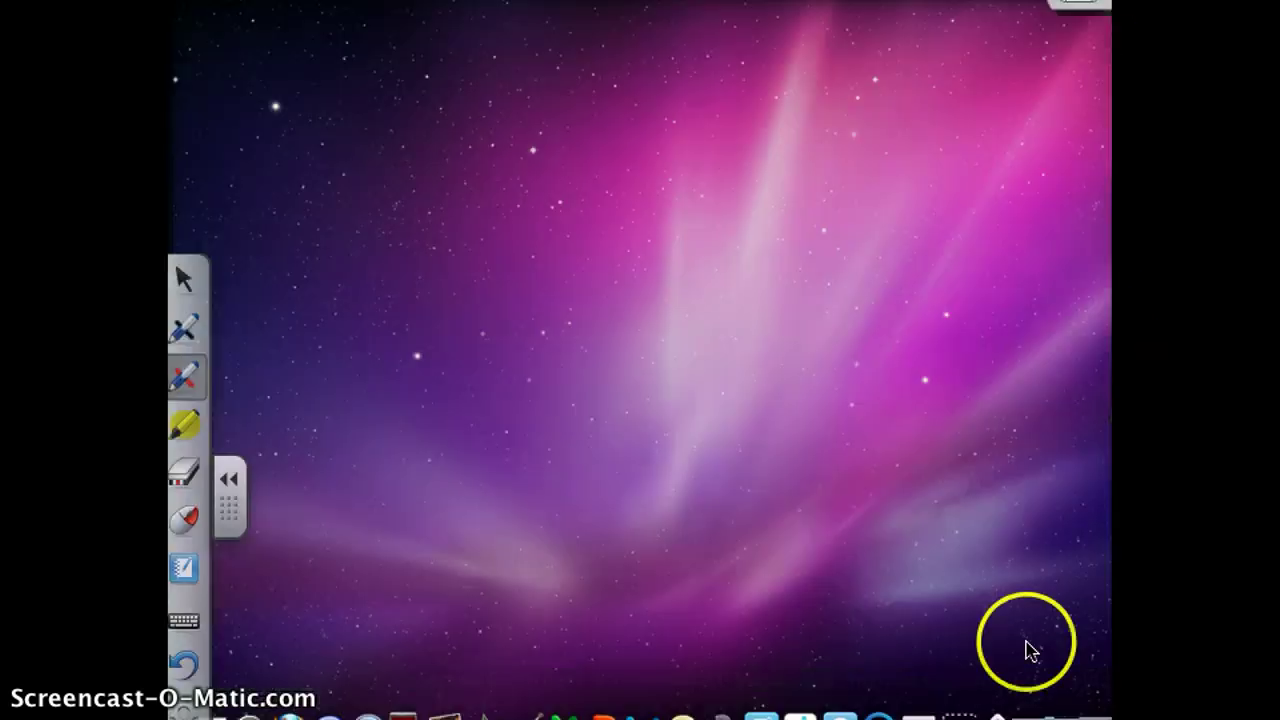
pyautogui.click(869, 534)
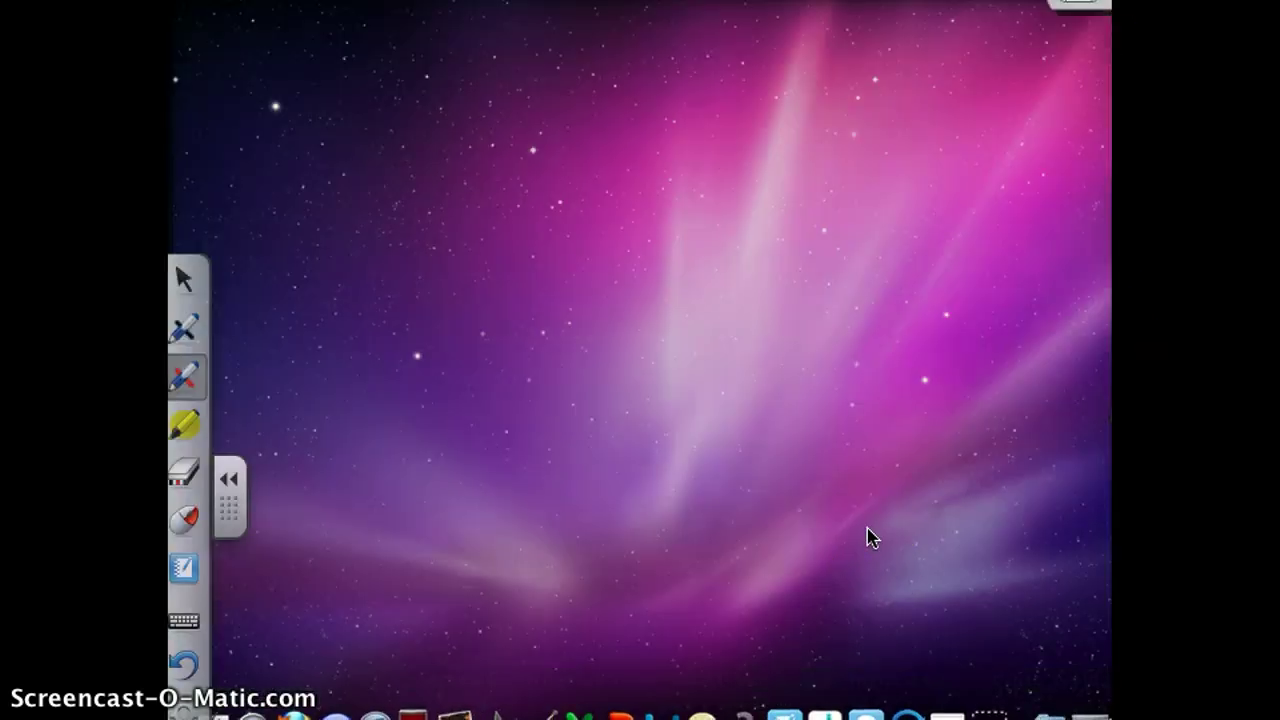
pyautogui.click(806, 589)
pyautogui.click(786, 668)
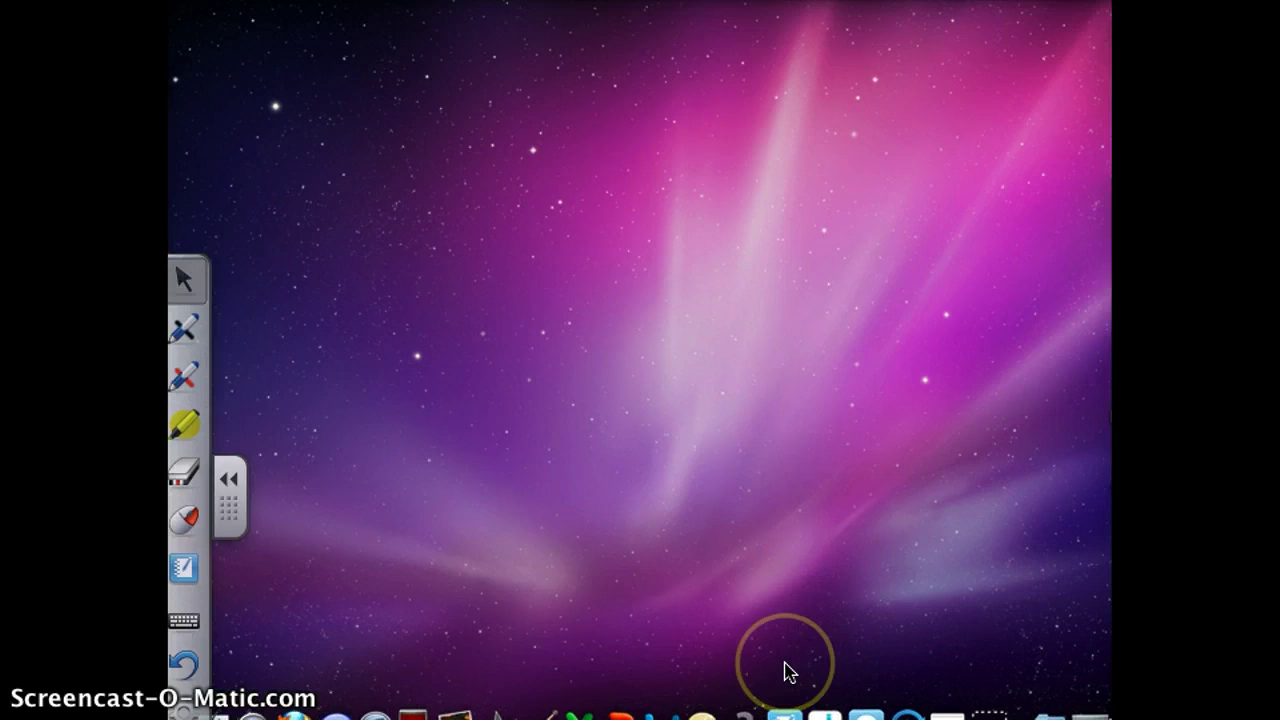
# - Create a new Notebook file and accept adding the SMART Response Quiz buttons
pyautogui.click(398, 114)
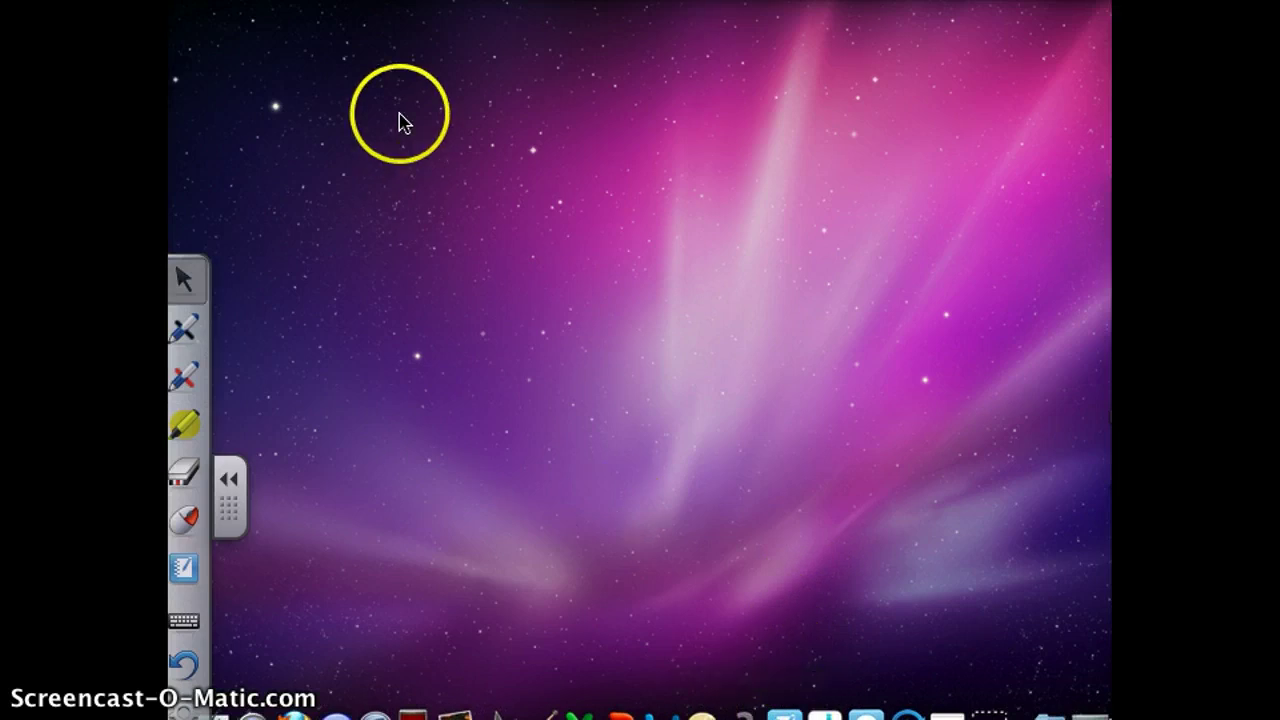
pyautogui.click(356, 1)
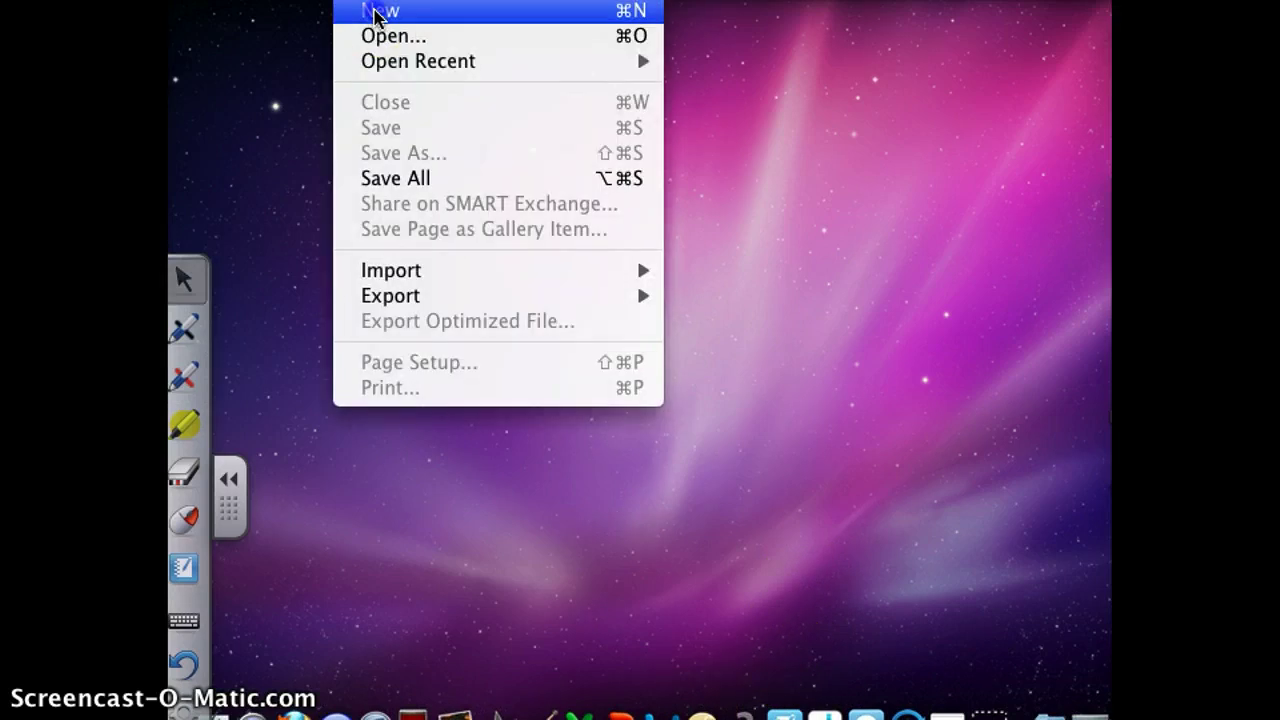
pyautogui.click(373, 10)
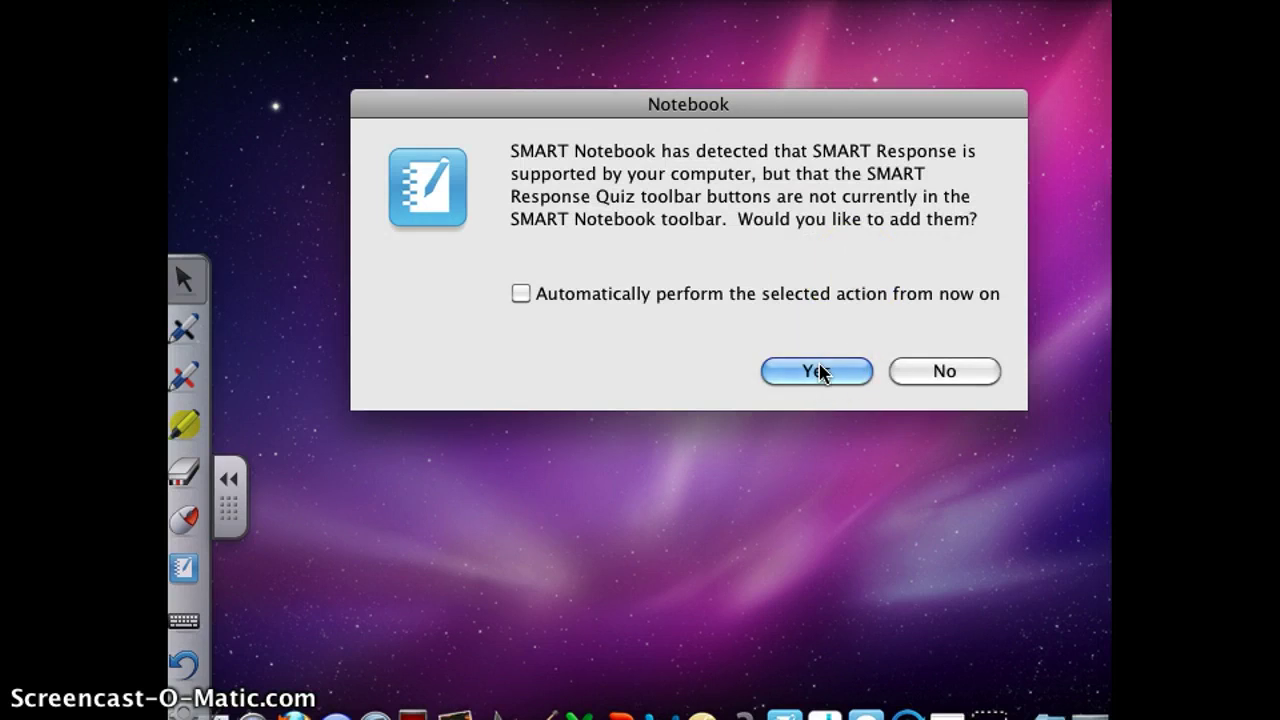
pyautogui.click(818, 371)
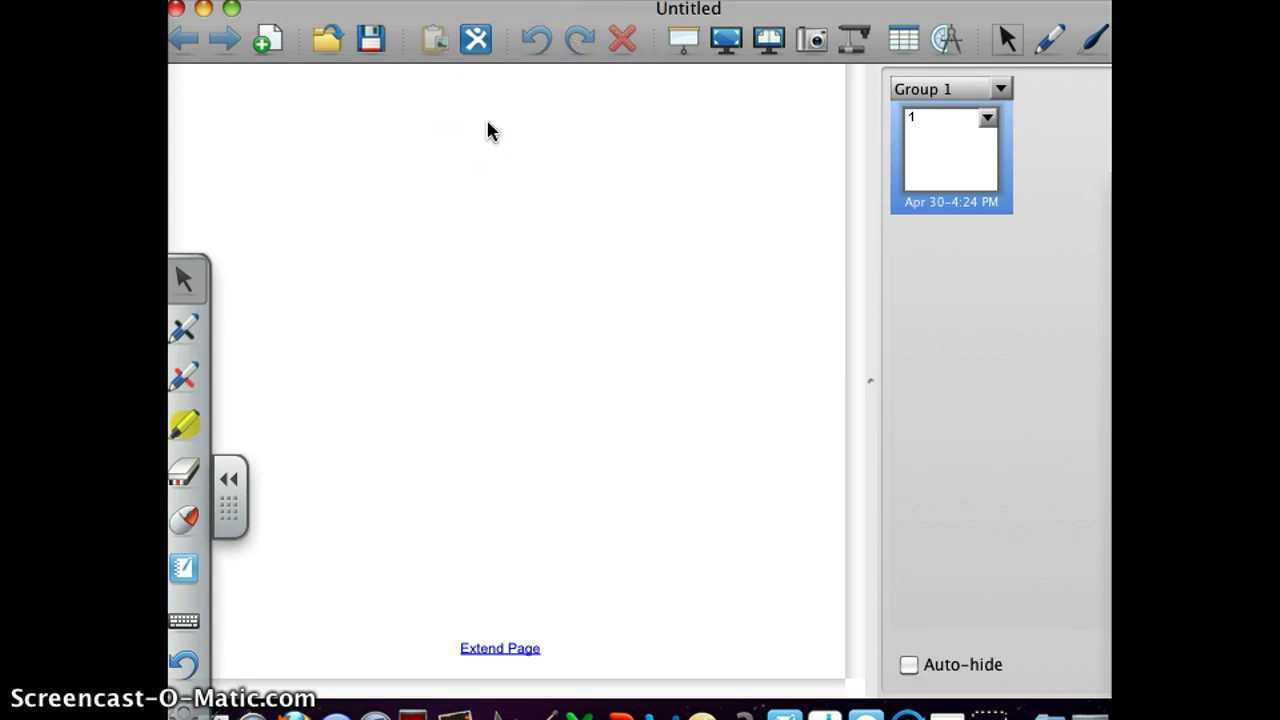
# - Handwrite "Hi!" in blue ink on the upper part of the blank page
pyautogui.press('p')
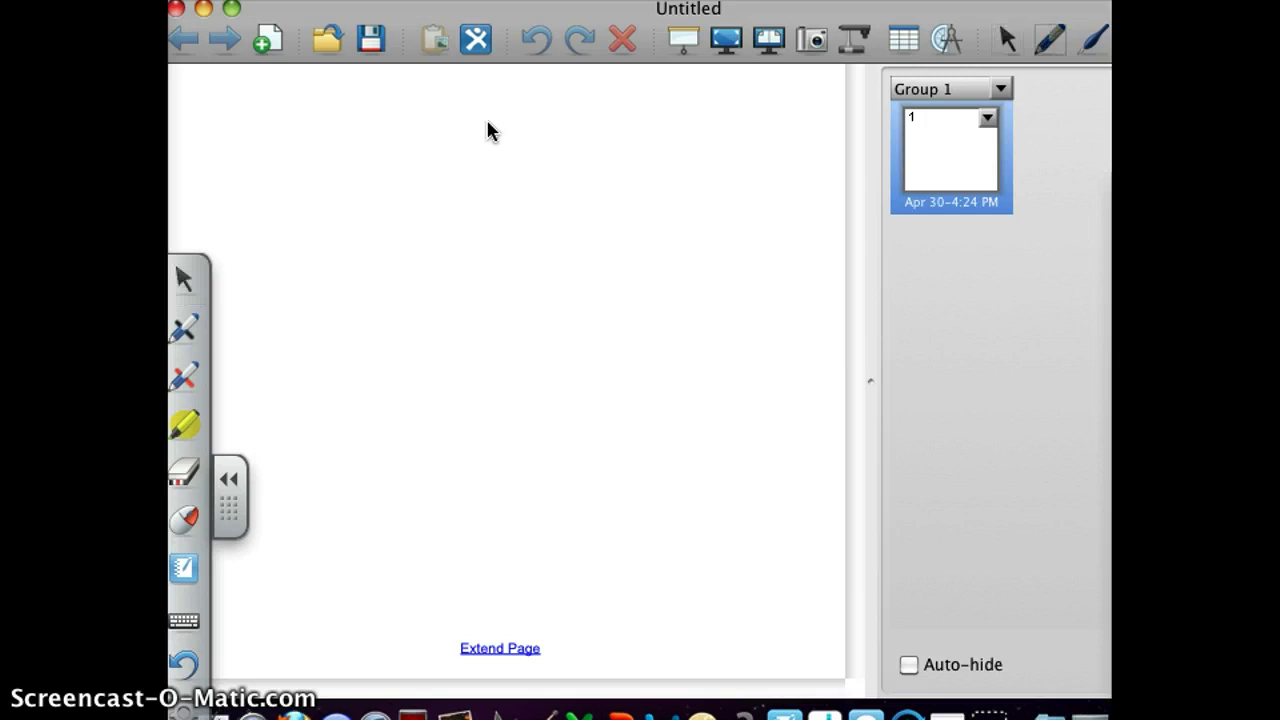
pyautogui.moveTo(409, 172); pyautogui.dragTo(410, 350)
pyautogui.moveTo(461, 170); pyautogui.dragTo(467, 355)
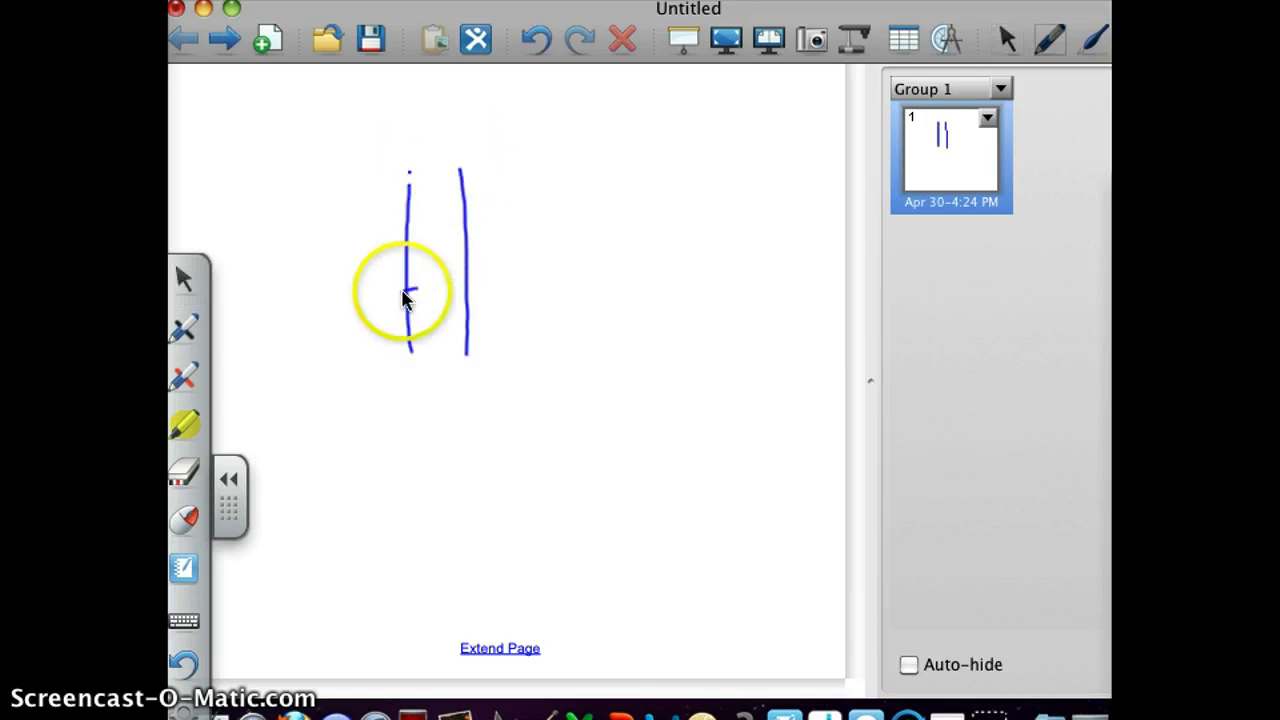
pyautogui.moveTo(403, 290)
pyautogui.mouseDown()
pyautogui.moveTo(488, 273)
pyautogui.moveTo(547, 350)
pyautogui.mouseUp()
pyautogui.click(531, 210)
pyautogui.moveTo(589, 155); pyautogui.dragTo(600, 237)
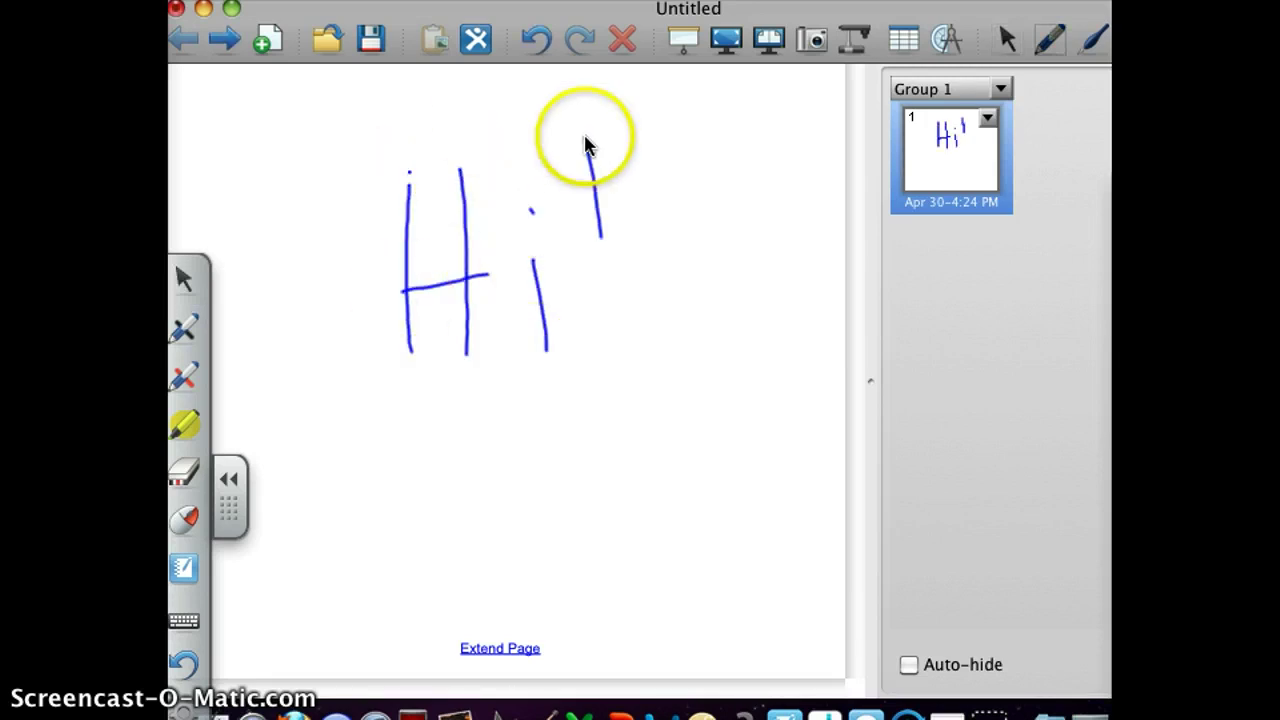
pyautogui.click(609, 338)
pyautogui.press('Escape')
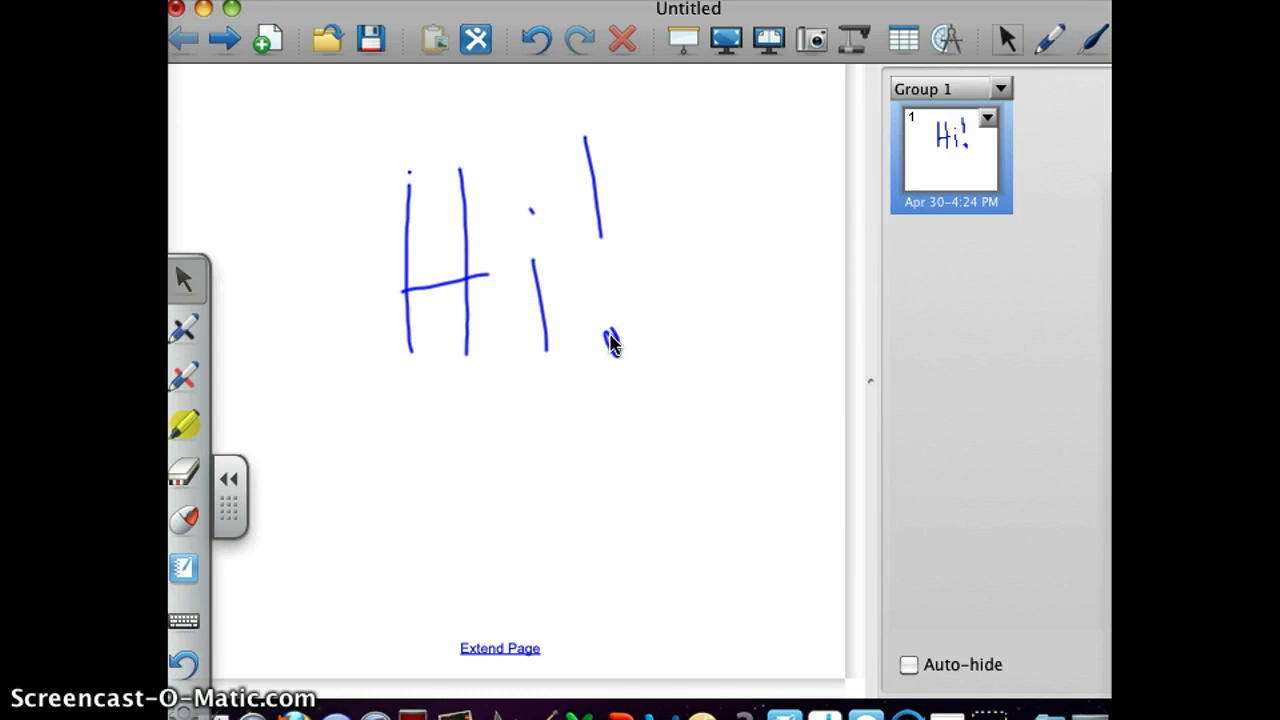
# - Draw one red, one green and one black wavy line below the handwritten "Hi!"
pyautogui.moveTo(733, 427)
pyautogui.mouseDown()
pyautogui.moveTo(614, 454)
pyautogui.moveTo(586, 516)
pyautogui.mouseUp()
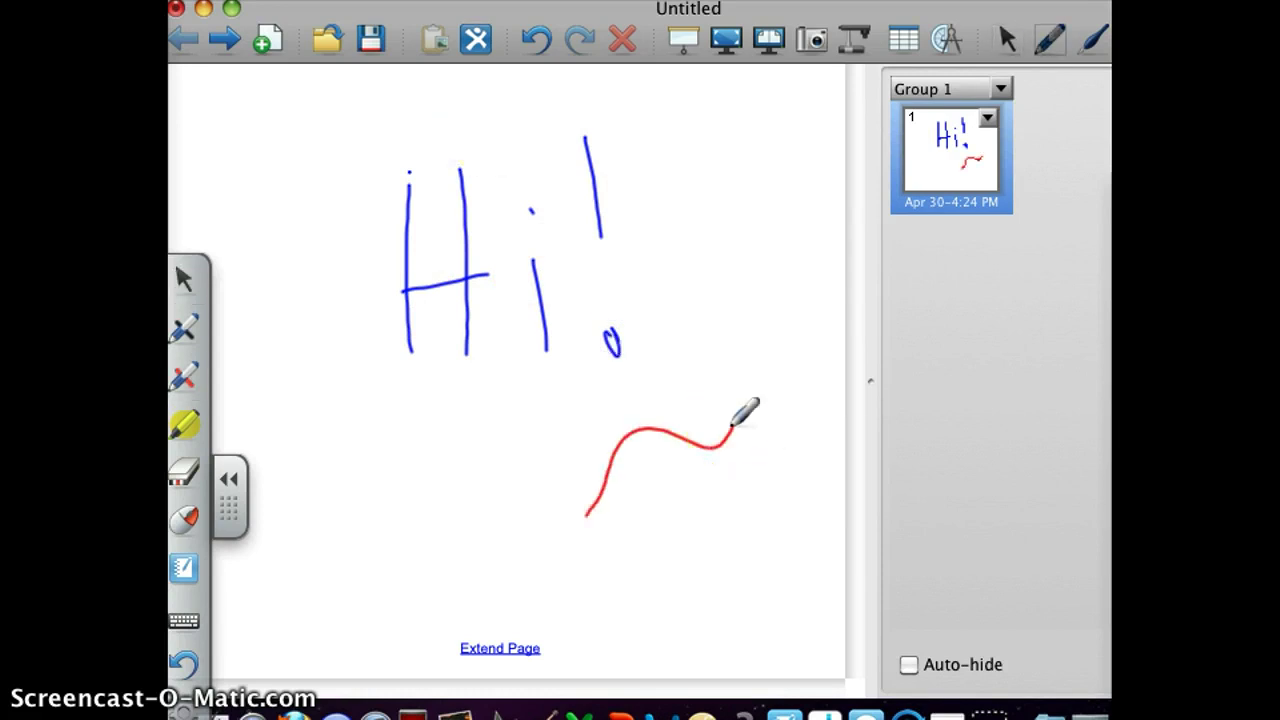
pyautogui.moveTo(551, 443); pyautogui.dragTo(707, 375)
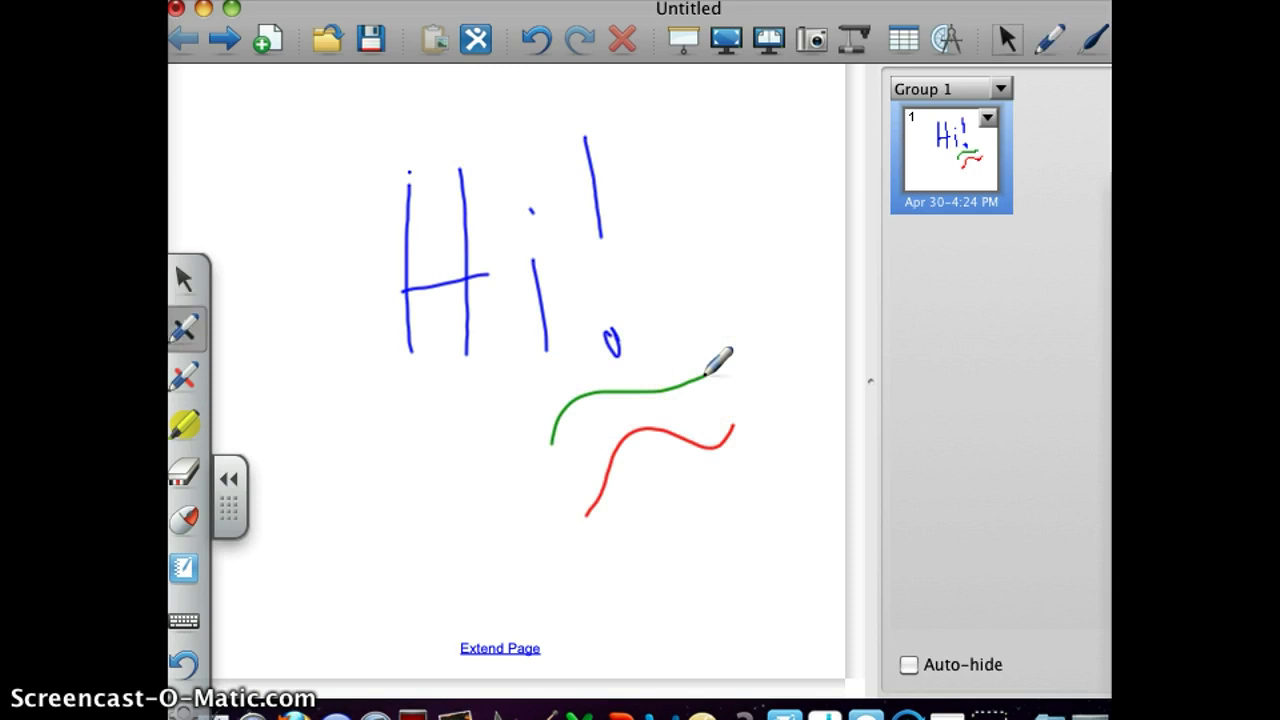
pyautogui.moveTo(523, 503)
pyautogui.mouseDown()
pyautogui.moveTo(418, 383)
pyautogui.moveTo(297, 300)
pyautogui.mouseUp()
# - Erase the "Hi!" handwriting and the coloured wavy lines from the page with the eraser
pyautogui.click(500, 109)
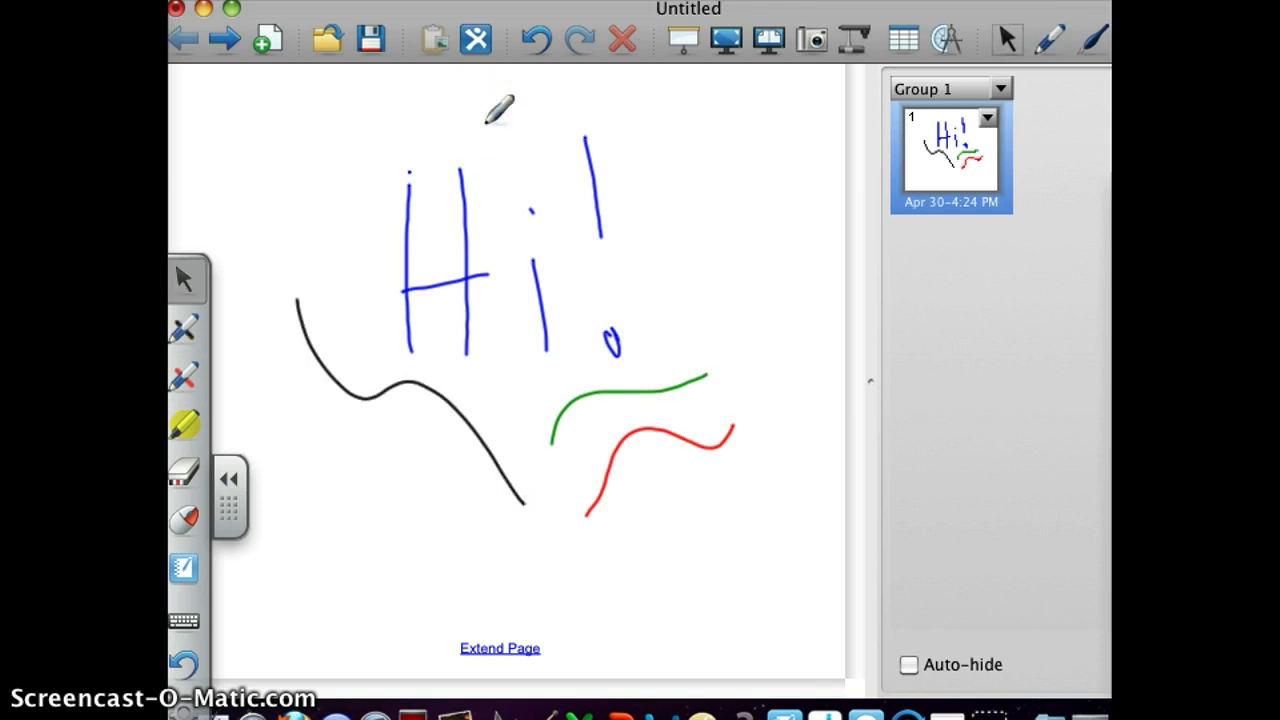
pyautogui.press('e')
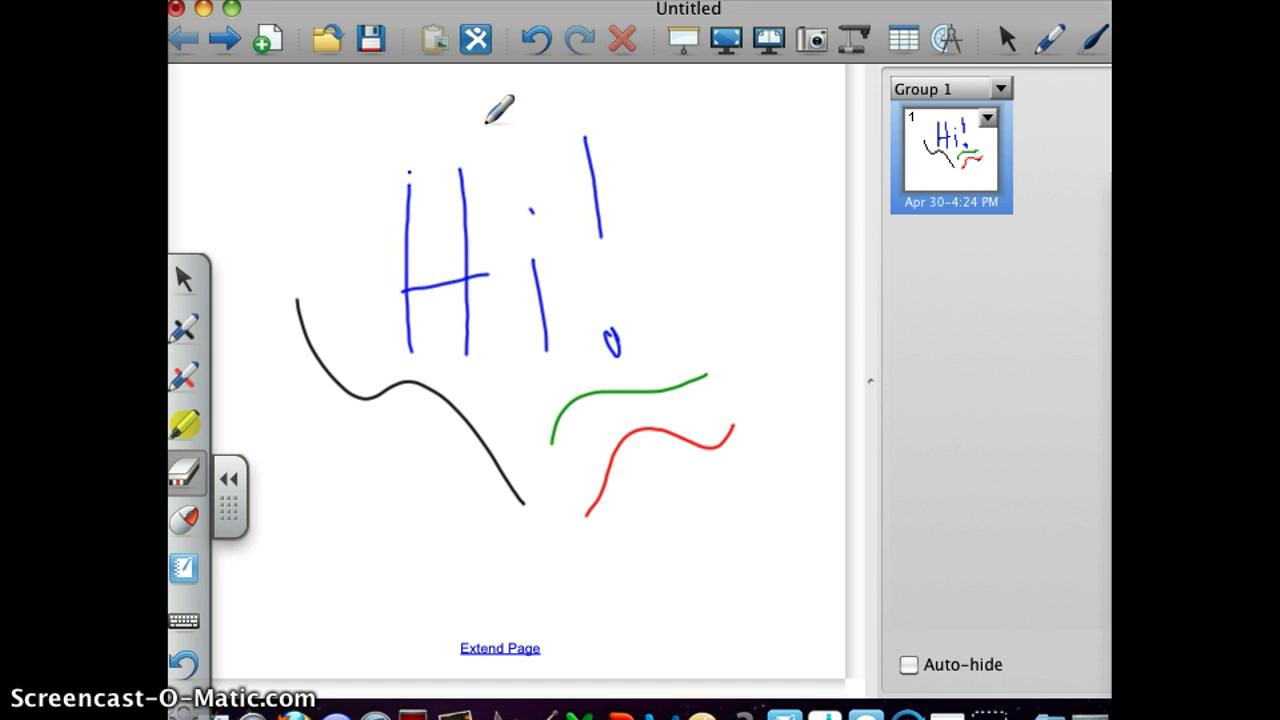
pyautogui.moveTo(563, 543)
pyautogui.mouseDown()
pyautogui.moveTo(763, 463)
pyautogui.moveTo(606, 347)
pyautogui.moveTo(514, 106)
pyautogui.moveTo(580, 146)
pyautogui.moveTo(623, 474)
pyautogui.moveTo(566, 530)
pyautogui.moveTo(611, 491)
pyautogui.moveTo(440, 211)
pyautogui.moveTo(369, 143)
pyautogui.moveTo(462, 385)
pyautogui.moveTo(294, 340)
pyautogui.moveTo(411, 414)
pyautogui.moveTo(543, 539)
pyautogui.moveTo(380, 395)
pyautogui.mouseUp()
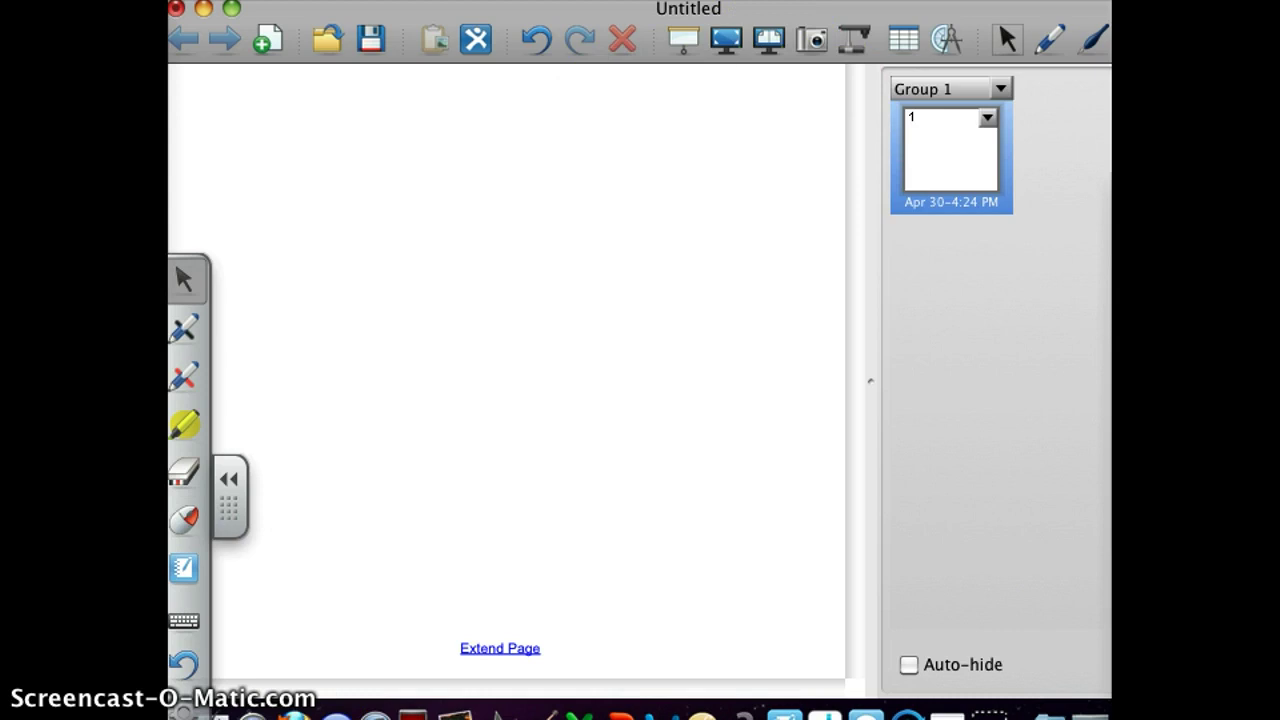
# - Handwrite the letters "Ap" on the page with the solid black pen
pyautogui.click(1092, 45)
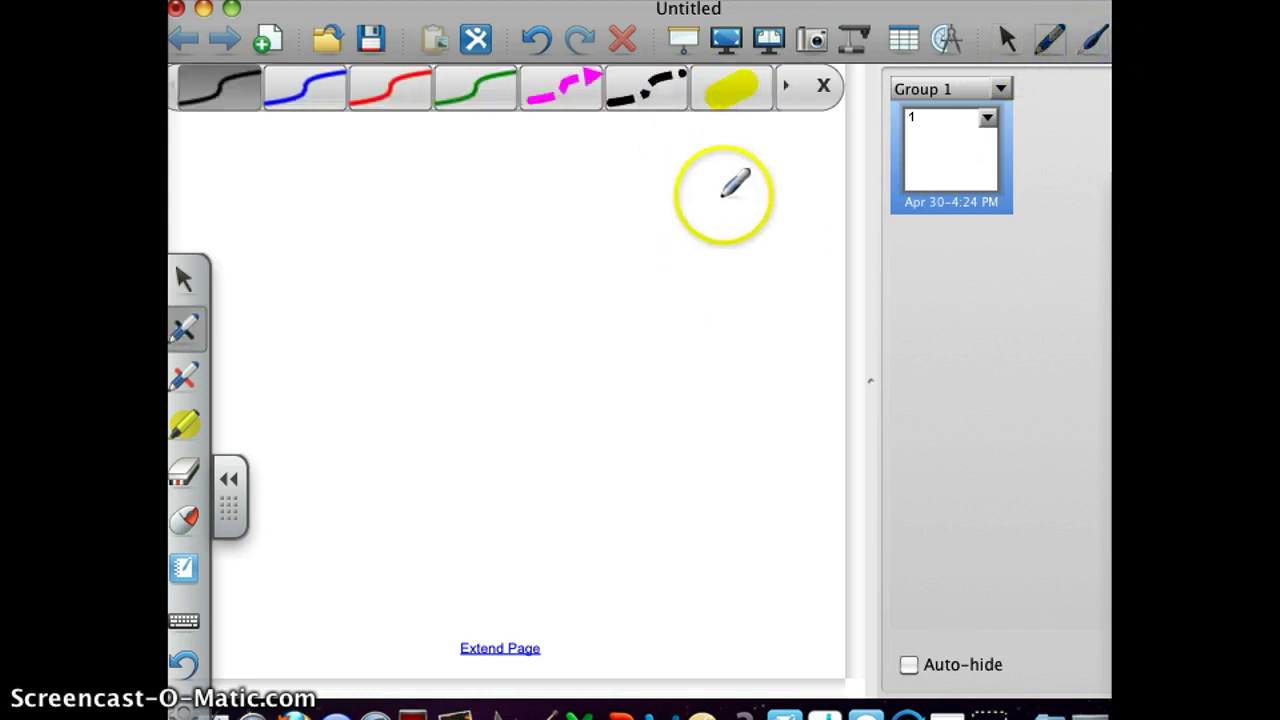
pyautogui.moveTo(305, 282)
pyautogui.mouseDown()
pyautogui.moveTo(352, 190)
pyautogui.moveTo(426, 290)
pyautogui.mouseUp()
pyautogui.moveTo(343, 240)
pyautogui.mouseDown()
pyautogui.moveTo(432, 228)
pyautogui.moveTo(472, 325)
pyautogui.mouseUp()
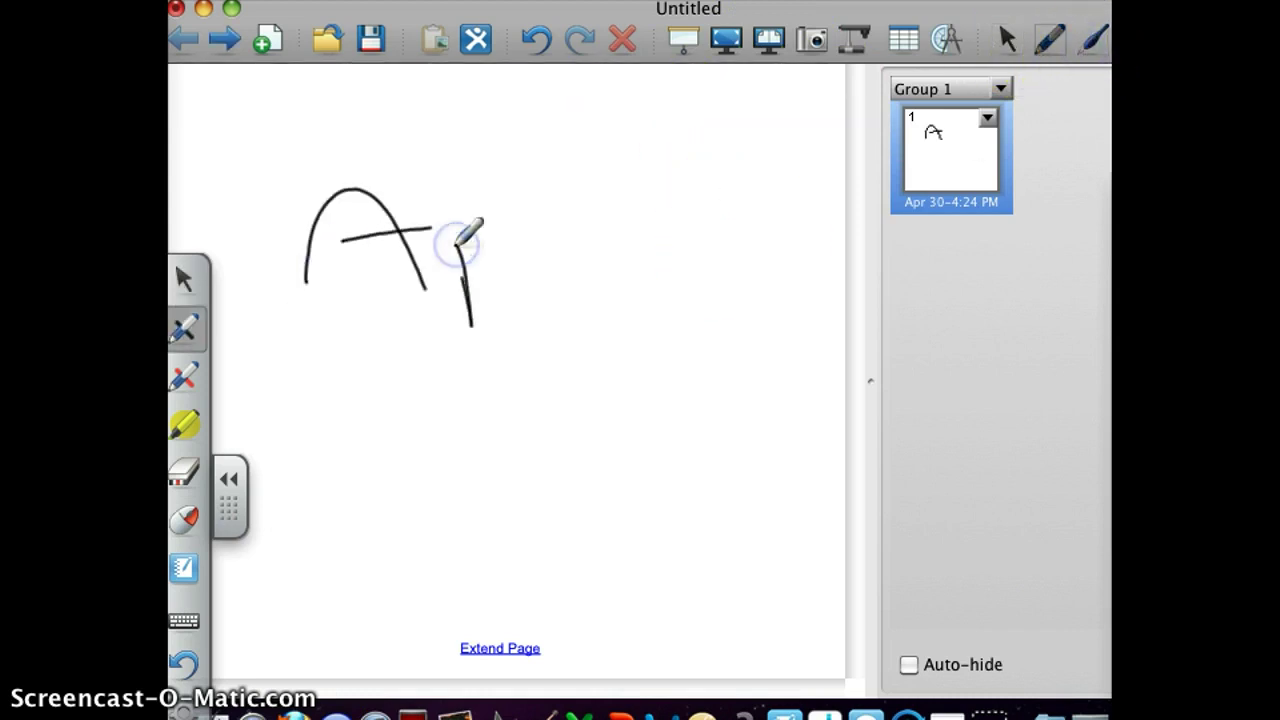
pyautogui.moveTo(459, 240); pyautogui.dragTo(482, 250)
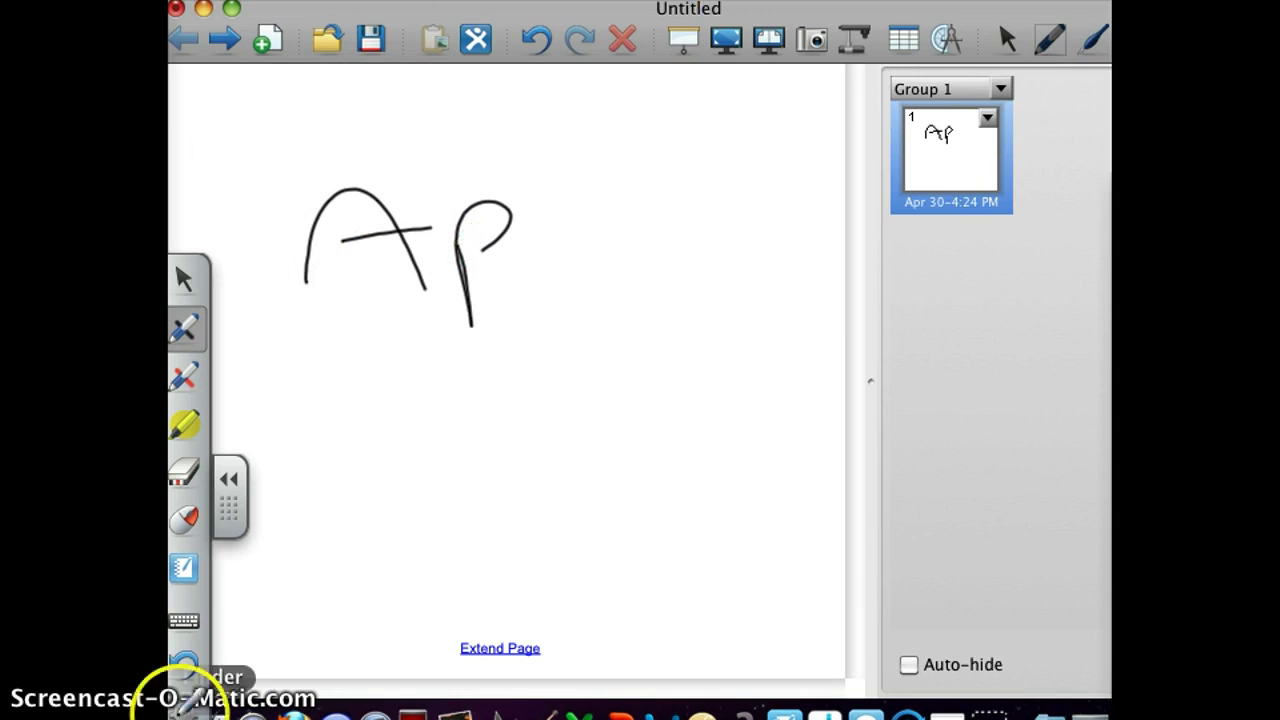
# - Handwrite "Apple" beside the first letters with the brush-style pen's thin black line and underline it with a zigzag stroke
pyautogui.click(1106, 36)
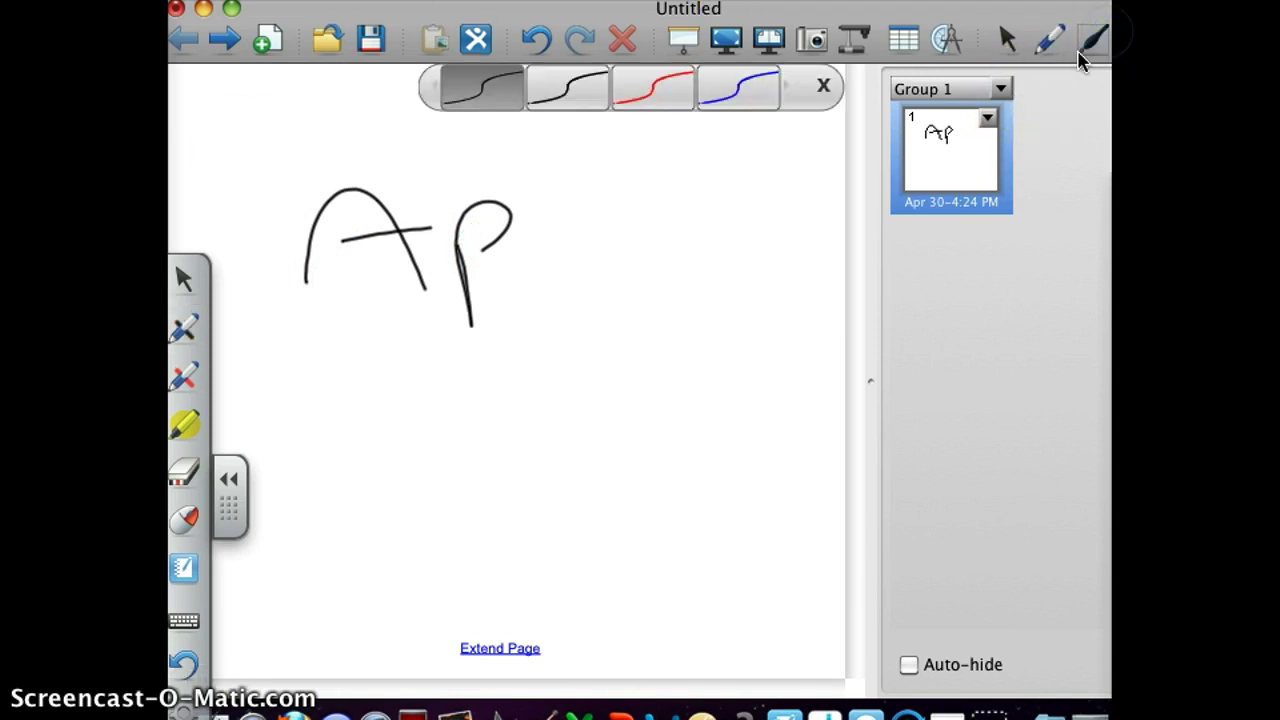
pyautogui.moveTo(559, 228)
pyautogui.mouseDown()
pyautogui.moveTo(541, 238)
pyautogui.moveTo(536, 371)
pyautogui.moveTo(612, 253)
pyautogui.moveTo(645, 410)
pyautogui.mouseUp()
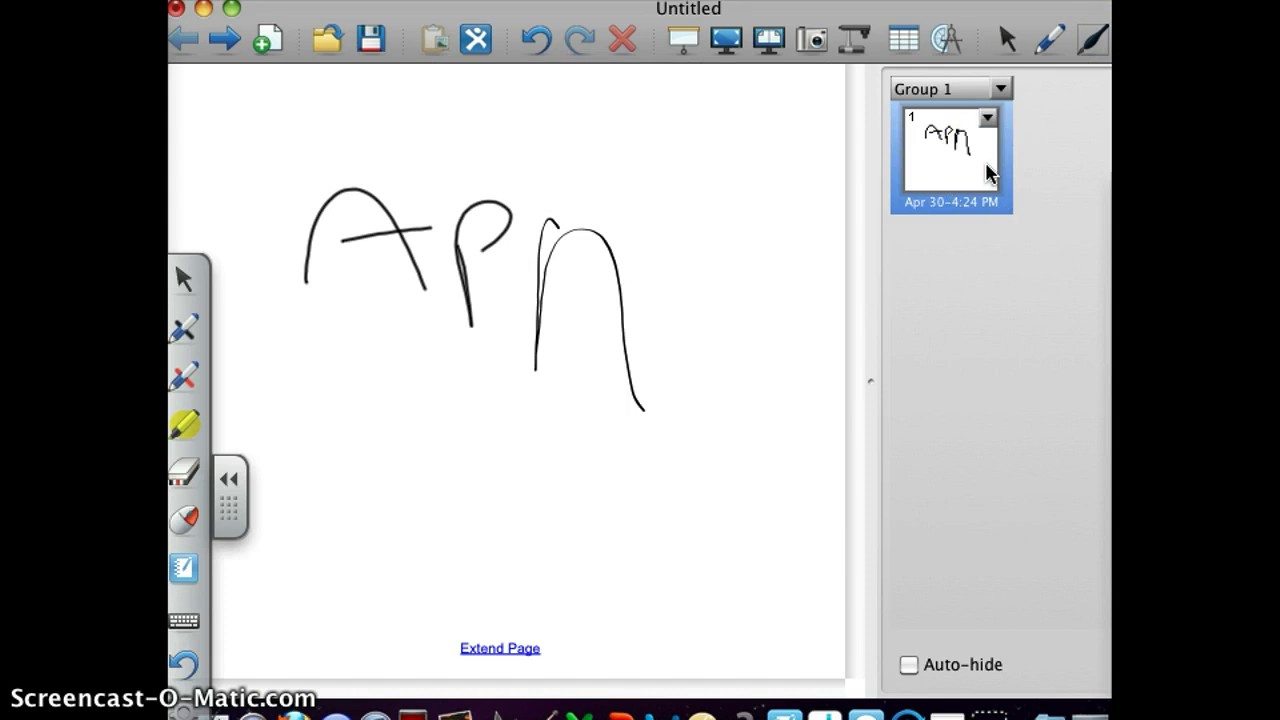
pyautogui.moveTo(558, 320)
pyautogui.mouseDown()
pyautogui.moveTo(640, 312)
pyautogui.moveTo(650, 384)
pyautogui.moveTo(642, 369)
pyautogui.mouseUp()
pyautogui.moveTo(657, 313)
pyautogui.mouseDown()
pyautogui.moveTo(709, 299)
pyautogui.moveTo(711, 311)
pyautogui.moveTo(789, 316)
pyautogui.moveTo(752, 420)
pyautogui.moveTo(790, 505)
pyautogui.mouseUp()
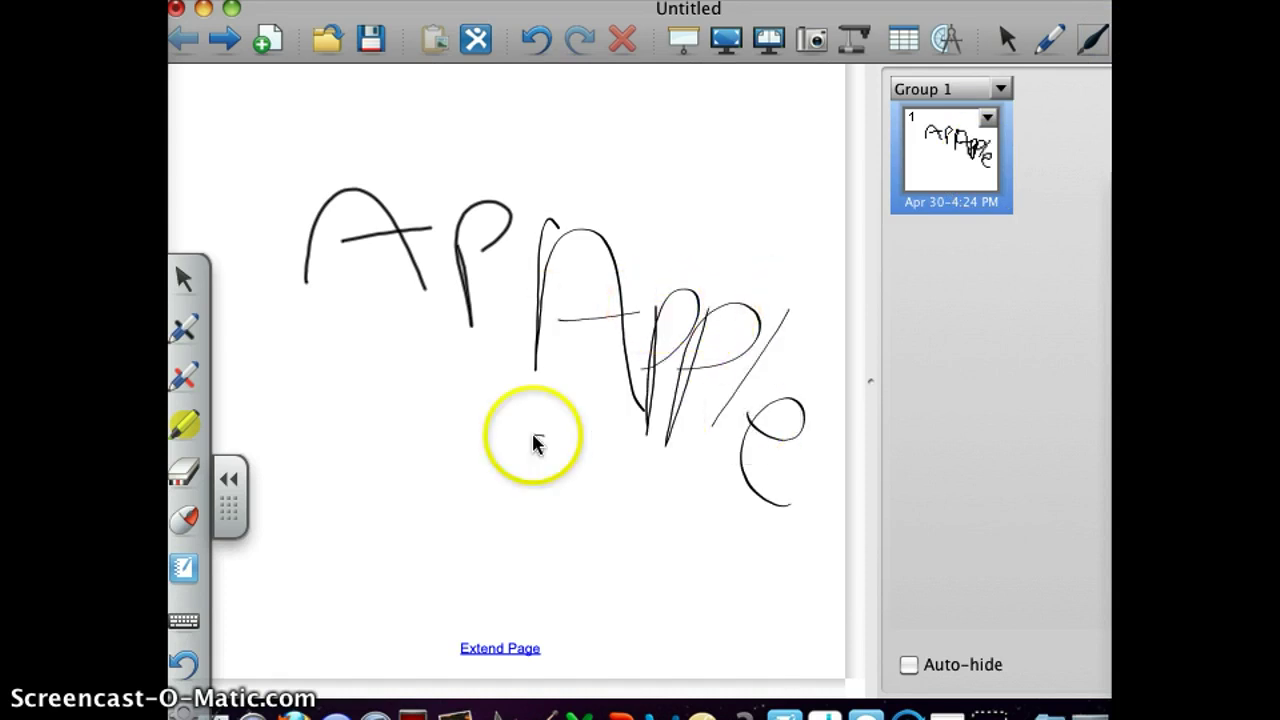
pyautogui.moveTo(535, 437)
pyautogui.mouseDown()
pyautogui.moveTo(472, 495)
pyautogui.moveTo(687, 590)
pyautogui.mouseUp()
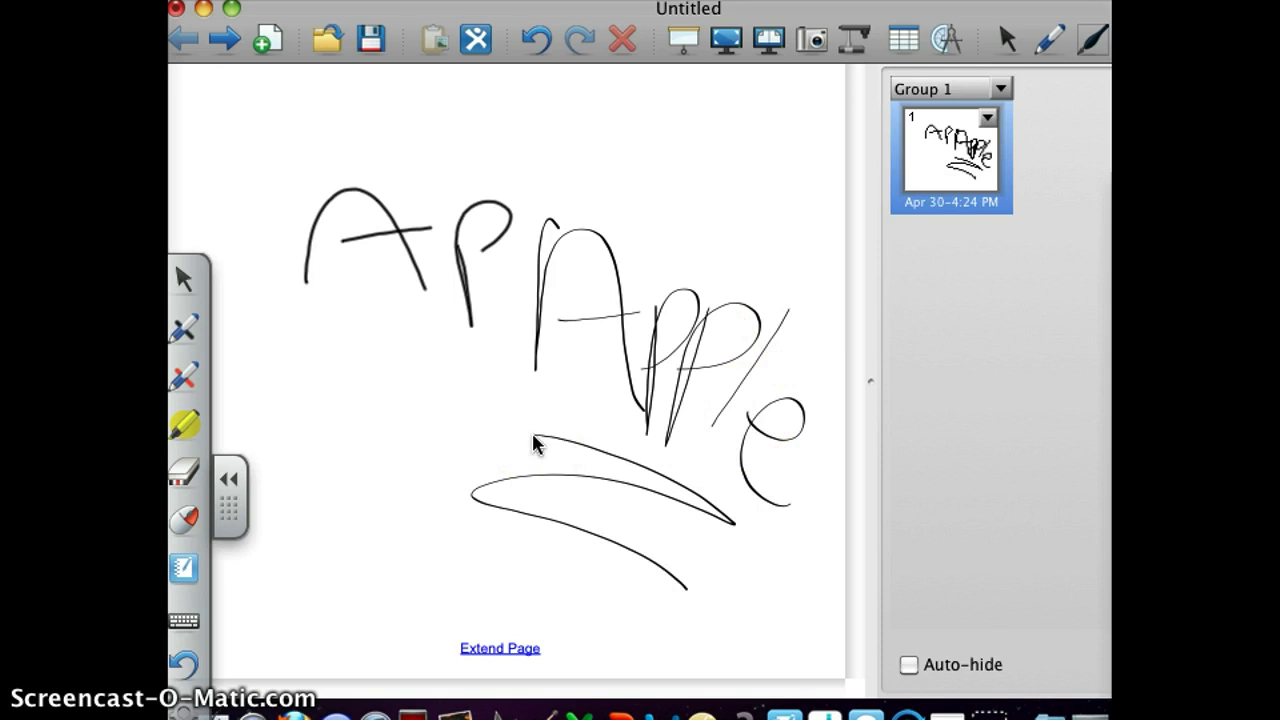
# - Erase all the black handwriting and the underline stroke from the page with the eraser
pyautogui.click(184, 472)
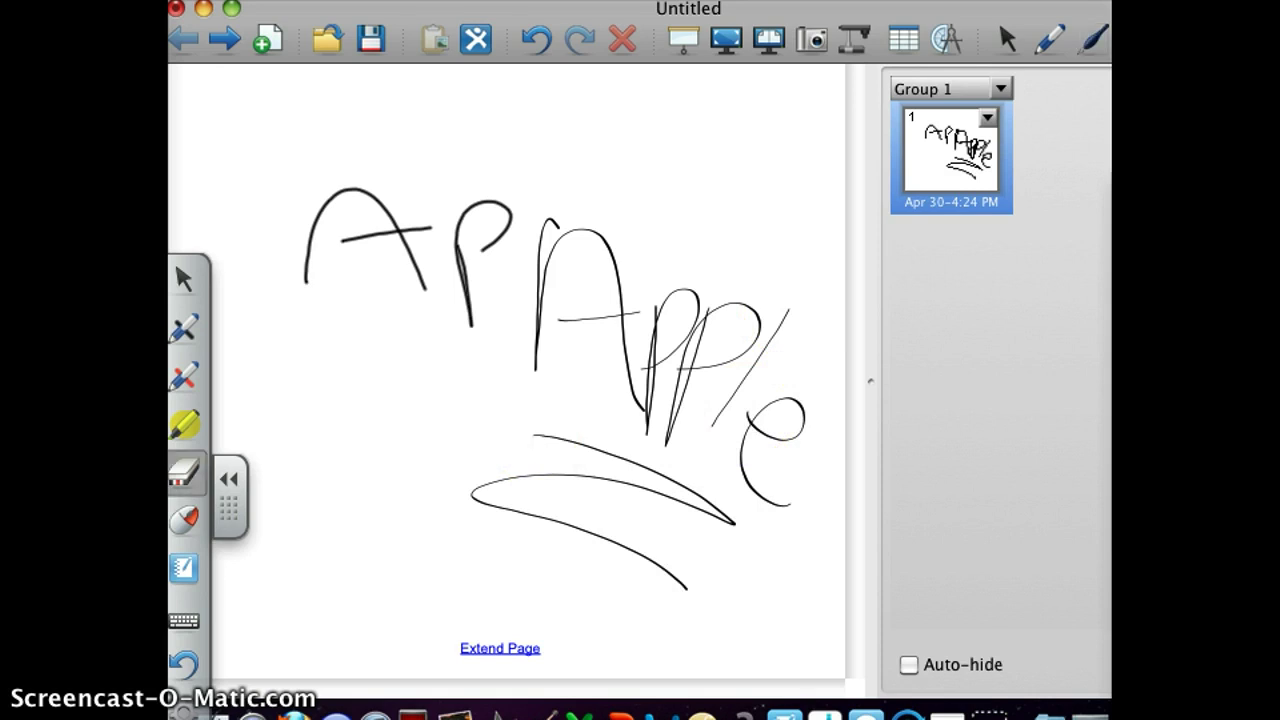
pyautogui.click(331, 485)
pyautogui.click(536, 327)
pyautogui.moveTo(254, 293)
pyautogui.mouseDown()
pyautogui.moveTo(741, 601)
pyautogui.moveTo(307, 324)
pyautogui.moveTo(341, 101)
pyautogui.mouseUp()
pyautogui.click(561, 362)
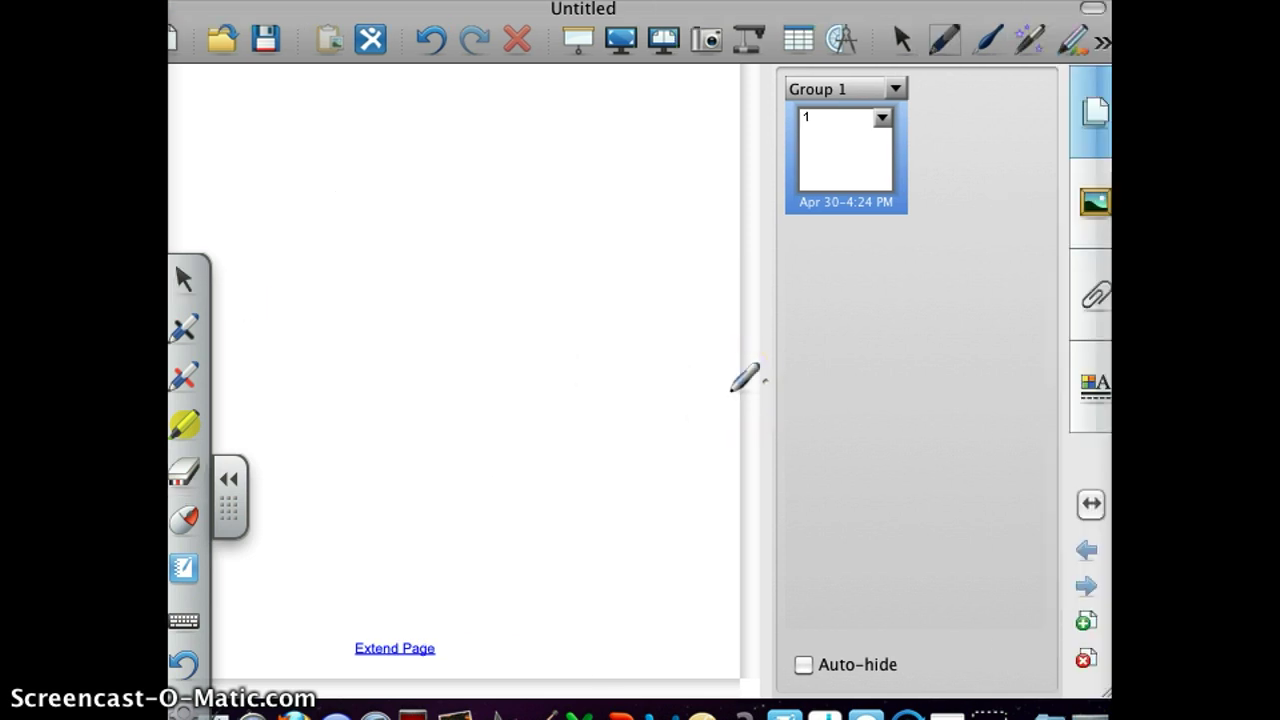
# - Draw two large looping freehand strokes in blue with the Magic Pen, one after the other, and return to the selection tool
pyautogui.click(1030, 40)
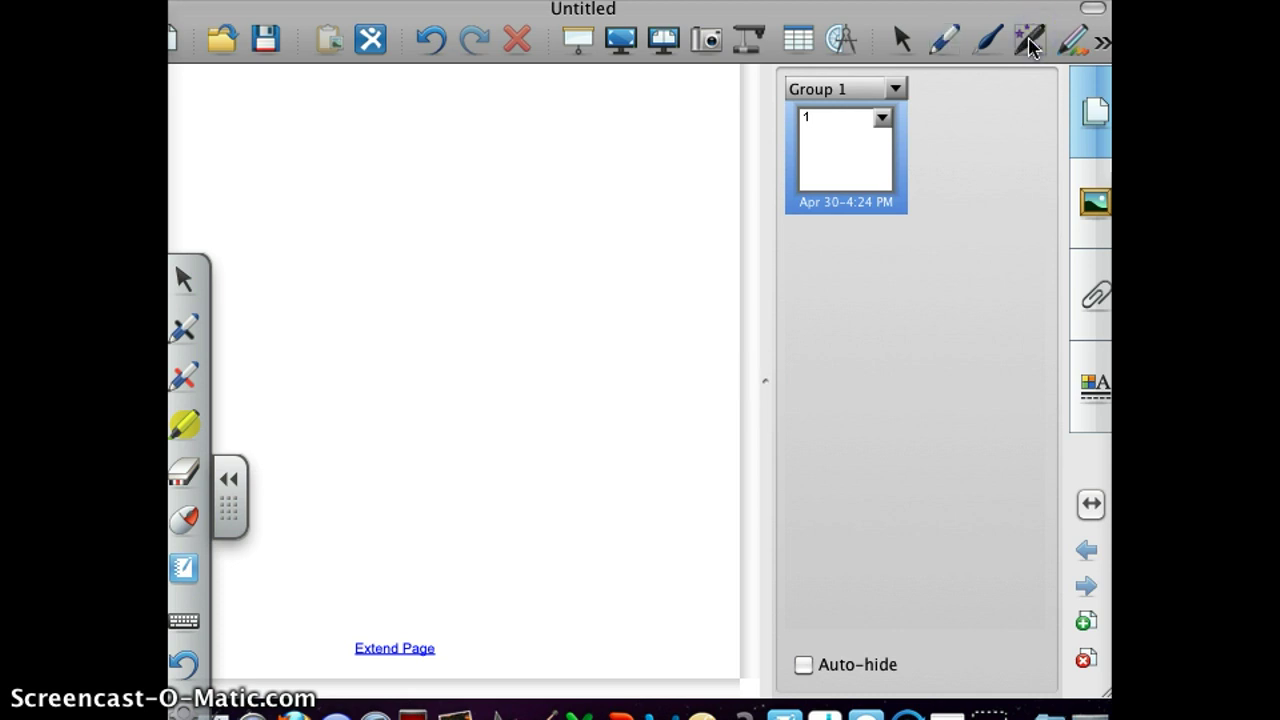
pyautogui.moveTo(517, 199)
pyautogui.mouseDown()
pyautogui.moveTo(386, 234)
pyautogui.moveTo(471, 409)
pyautogui.moveTo(347, 315)
pyautogui.moveTo(600, 460)
pyautogui.moveTo(412, 540)
pyautogui.moveTo(629, 330)
pyautogui.moveTo(548, 209)
pyautogui.mouseUp()
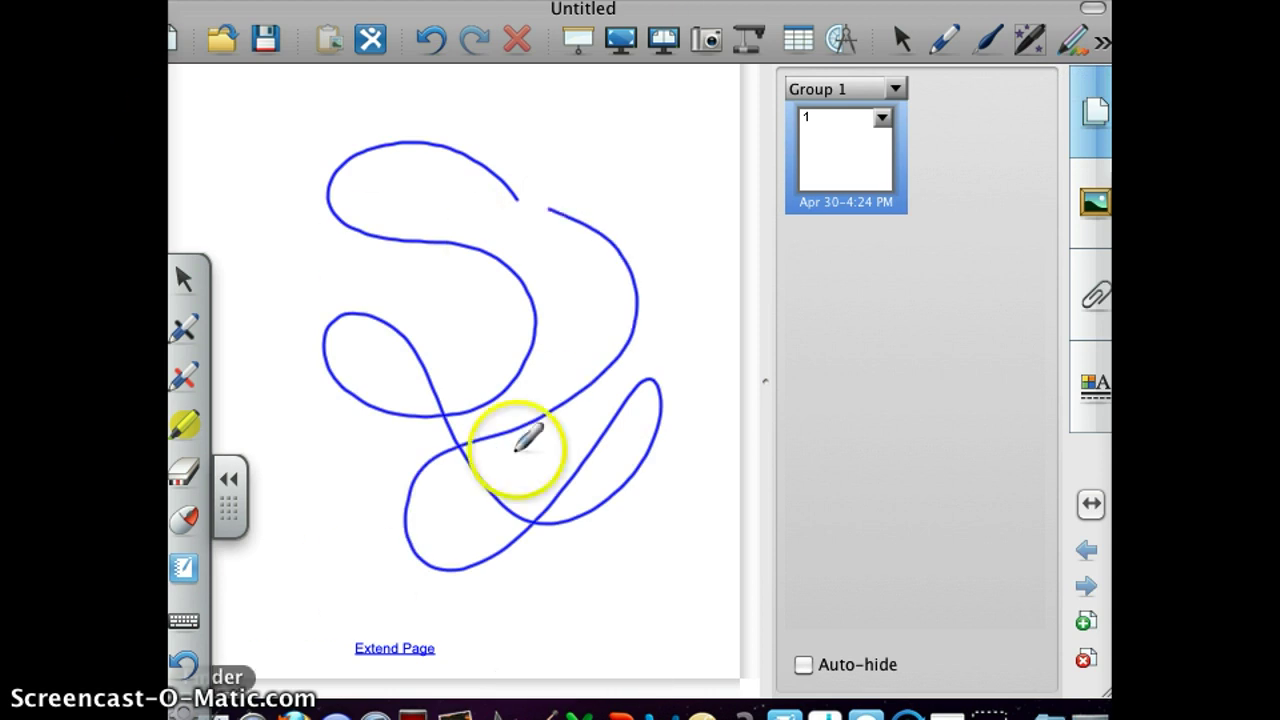
pyautogui.click(1022, 53)
pyautogui.click(640, 635)
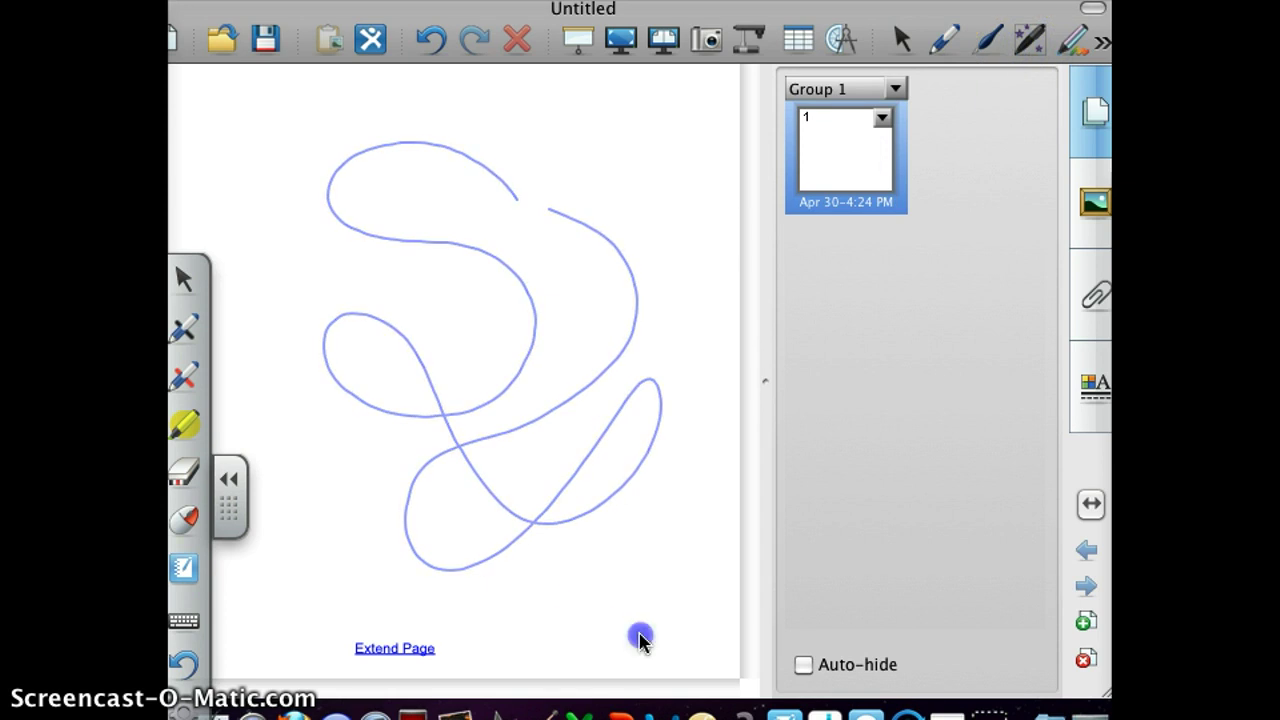
pyautogui.moveTo(640, 635)
pyautogui.mouseDown()
pyautogui.moveTo(314, 566)
pyautogui.moveTo(686, 489)
pyautogui.moveTo(437, 237)
pyautogui.moveTo(530, 463)
pyautogui.moveTo(592, 508)
pyautogui.mouseUp()
pyautogui.click(902, 40)
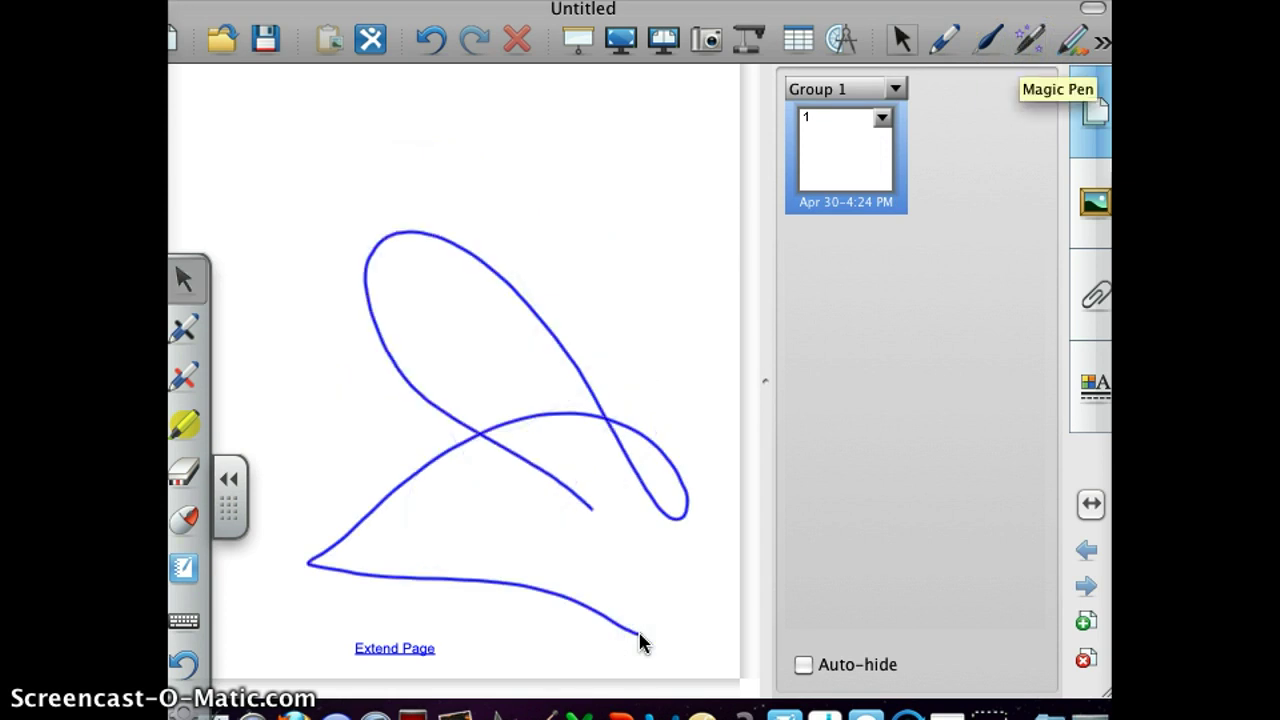
# - Draw large looping freehand strokes of yellow smiley faces across the page with the Creative Pen
pyautogui.click(1074, 40)
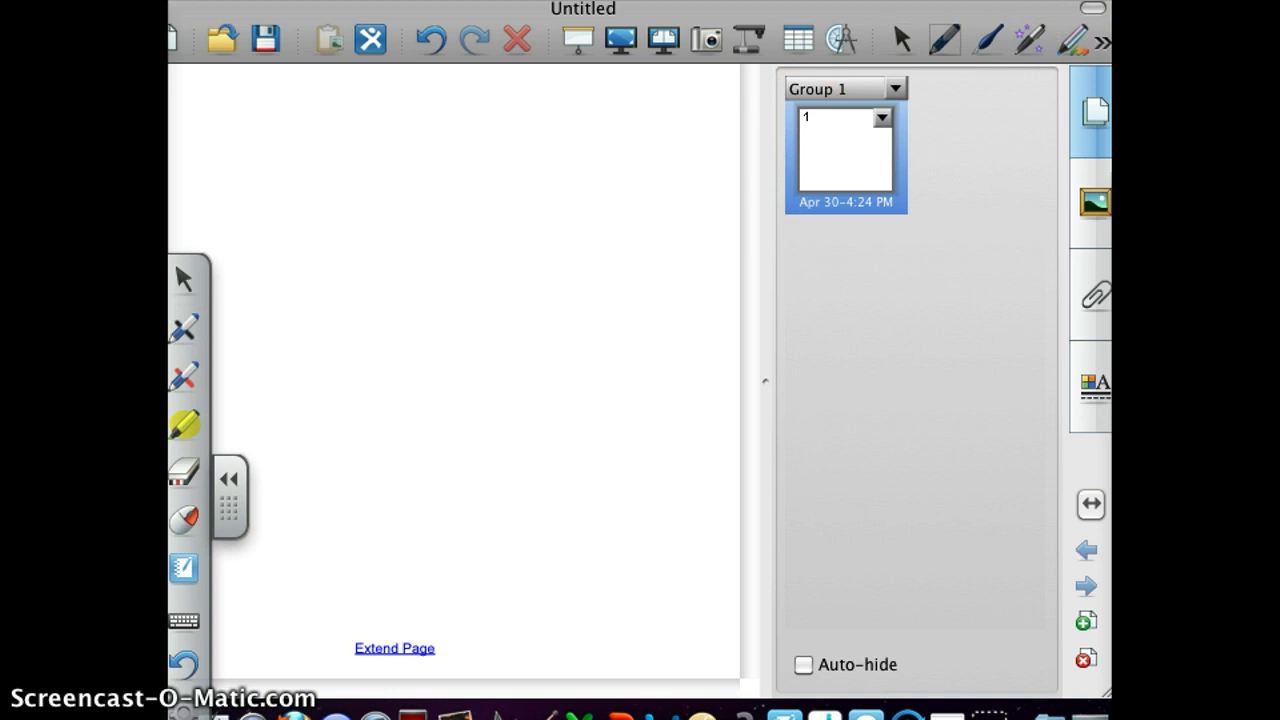
pyautogui.click(1074, 44)
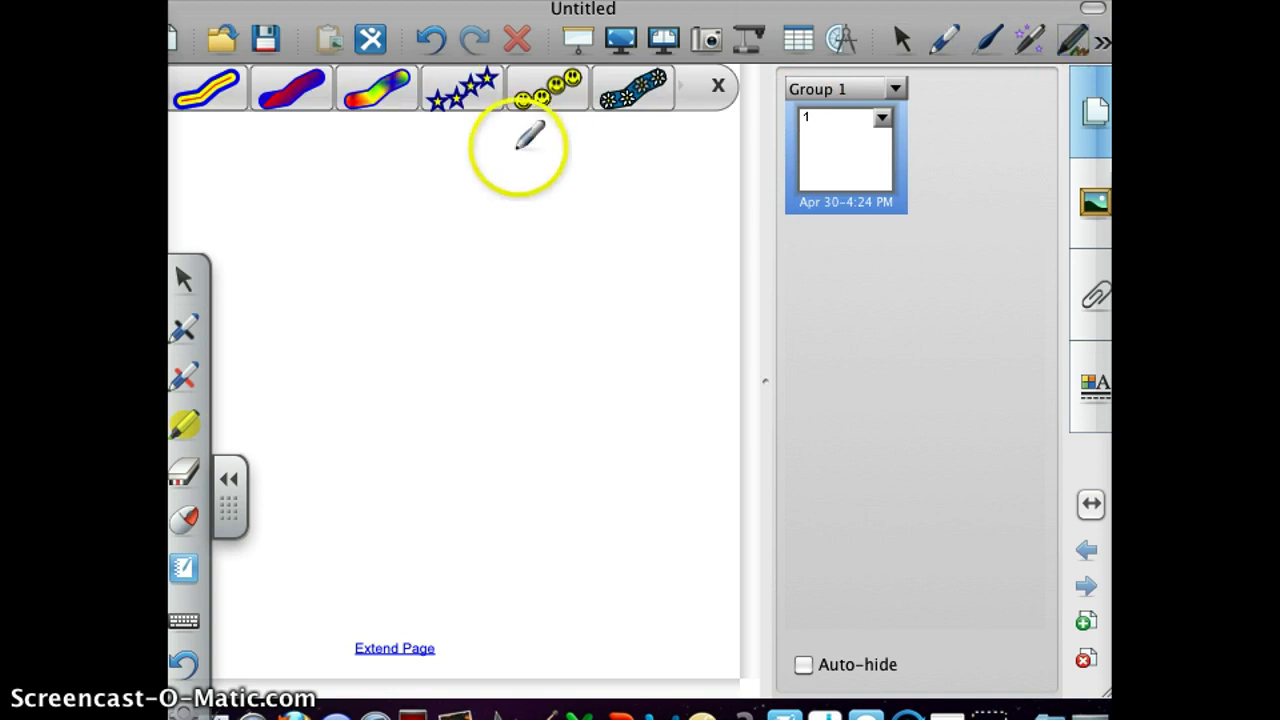
pyautogui.click(568, 80)
pyautogui.moveTo(310, 172)
pyautogui.mouseDown()
pyautogui.moveTo(514, 206)
pyautogui.moveTo(303, 300)
pyautogui.moveTo(572, 355)
pyautogui.mouseUp()
pyautogui.moveTo(386, 451)
pyautogui.mouseDown()
pyautogui.moveTo(651, 443)
pyautogui.moveTo(541, 407)
pyautogui.moveTo(518, 370)
pyautogui.mouseUp()
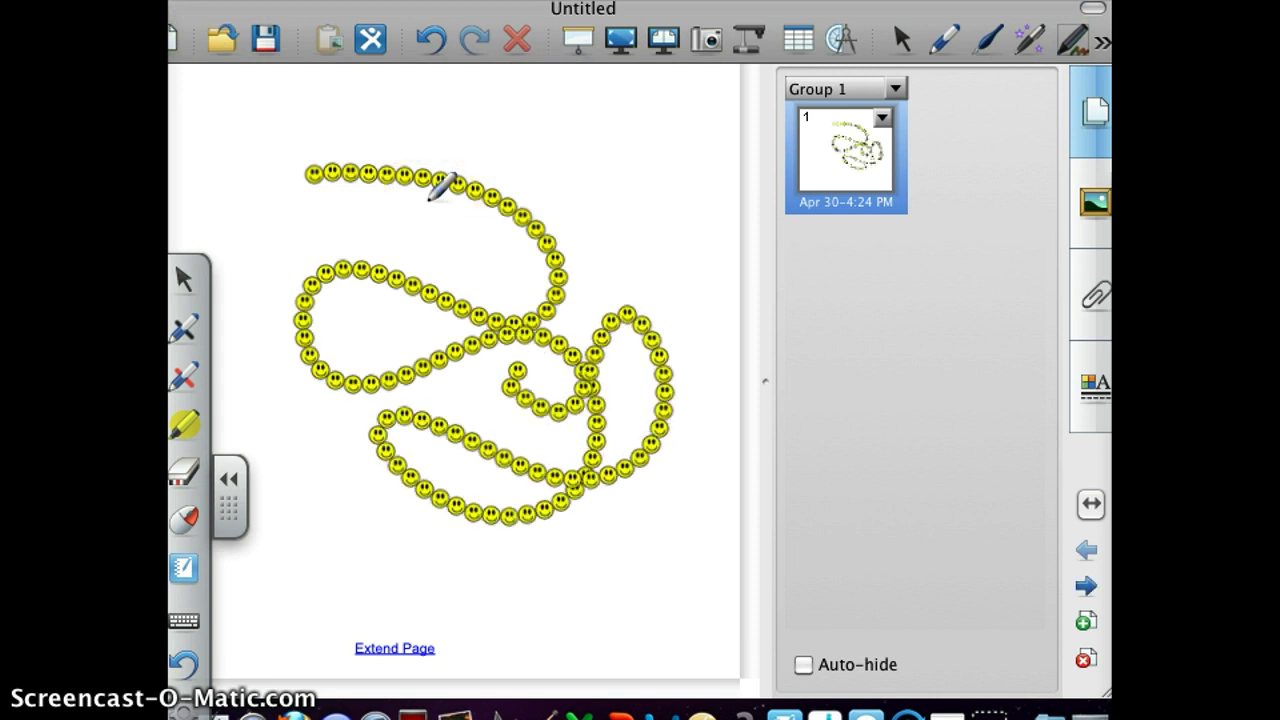
# - Place individual yellow stars around the page and add long freehand star strokes with the Creative Pen's star style
pyautogui.click(1078, 40)
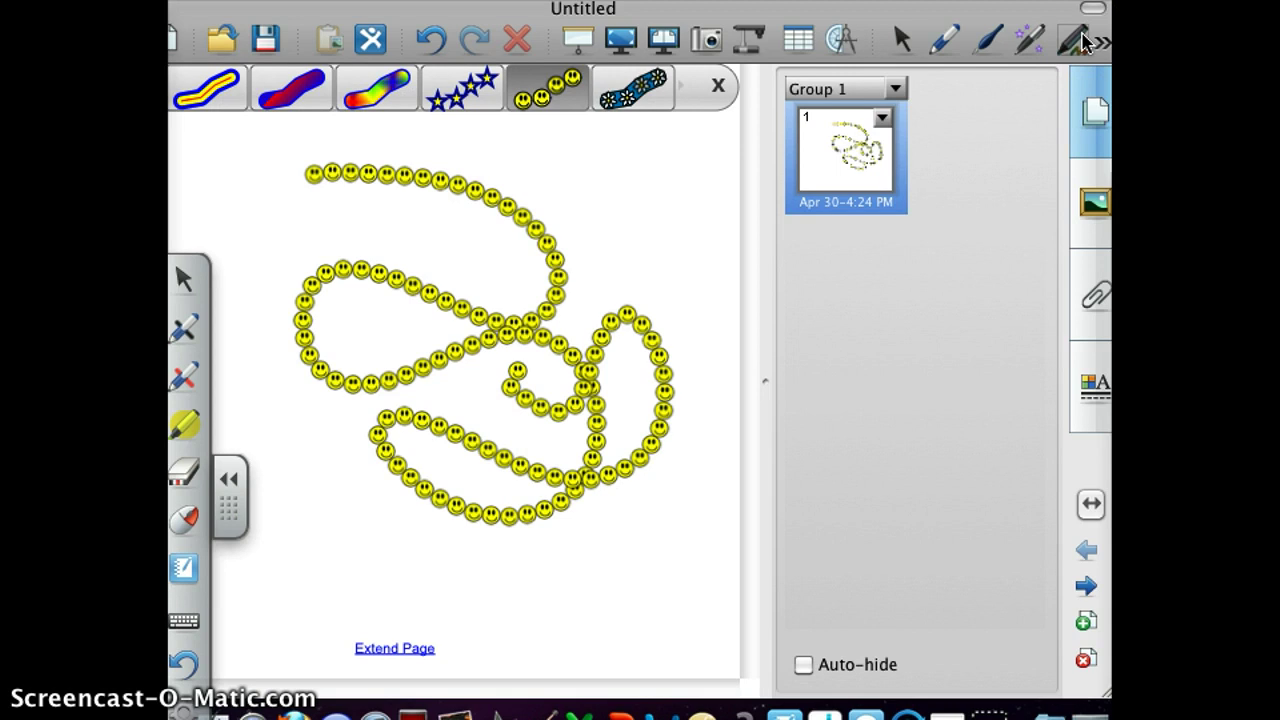
pyautogui.click(462, 80)
pyautogui.click(481, 233)
pyautogui.click(615, 400)
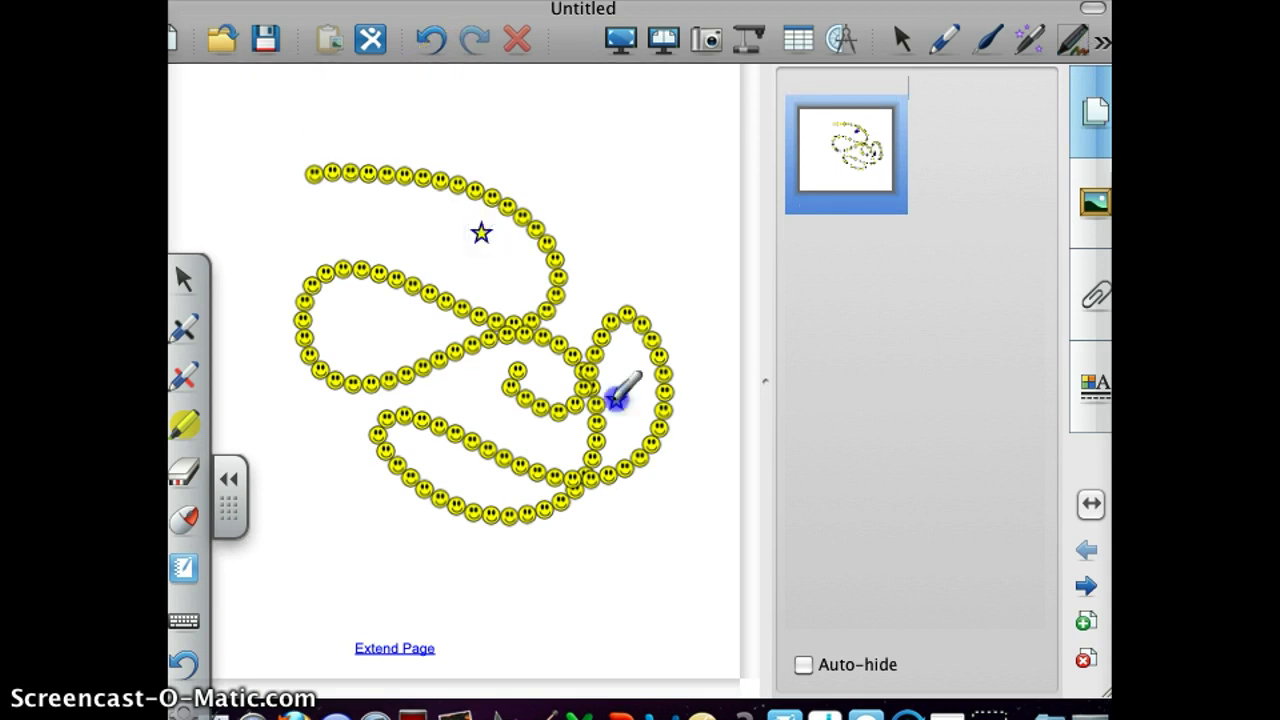
pyautogui.click(431, 415)
pyautogui.click(360, 180)
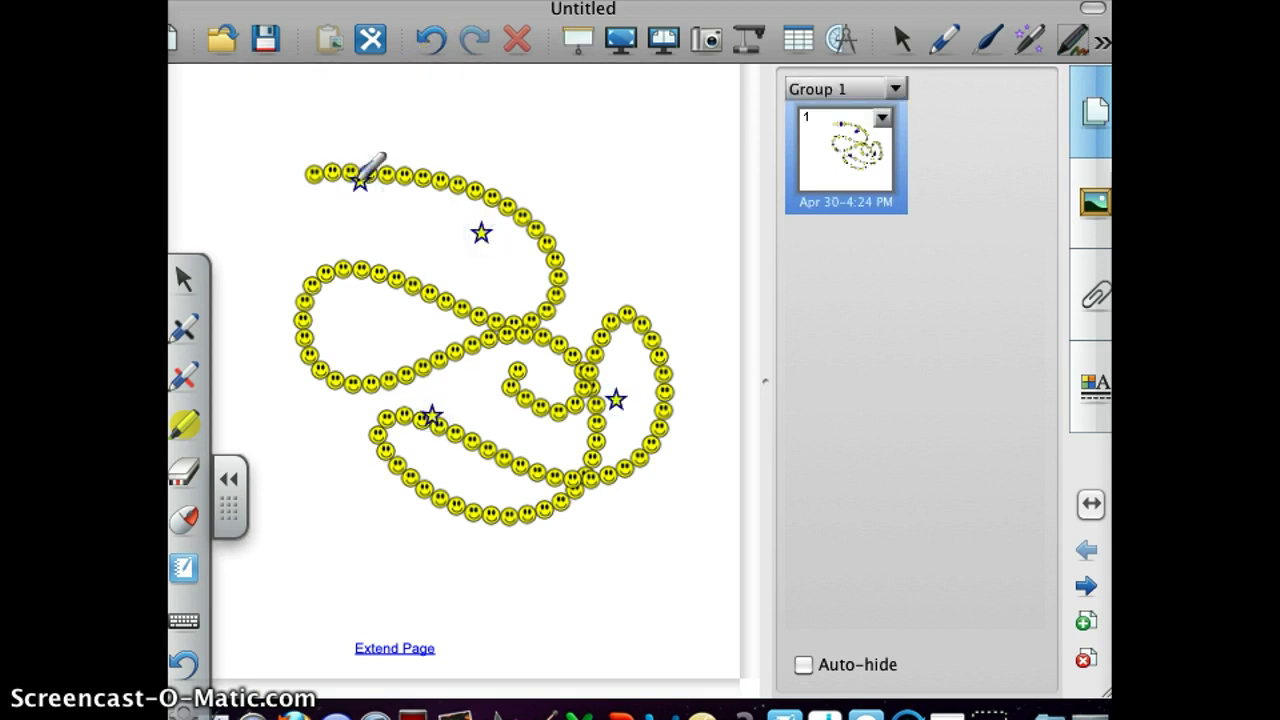
pyautogui.click(676, 486)
pyautogui.click(615, 612)
pyautogui.click(488, 606)
pyautogui.click(389, 572)
pyautogui.moveTo(411, 541)
pyautogui.mouseDown()
pyautogui.moveTo(560, 447)
pyautogui.moveTo(604, 449)
pyautogui.moveTo(634, 493)
pyautogui.mouseUp()
pyautogui.moveTo(440, 263)
pyautogui.mouseDown()
pyautogui.moveTo(408, 163)
pyautogui.moveTo(483, 506)
pyautogui.mouseUp()
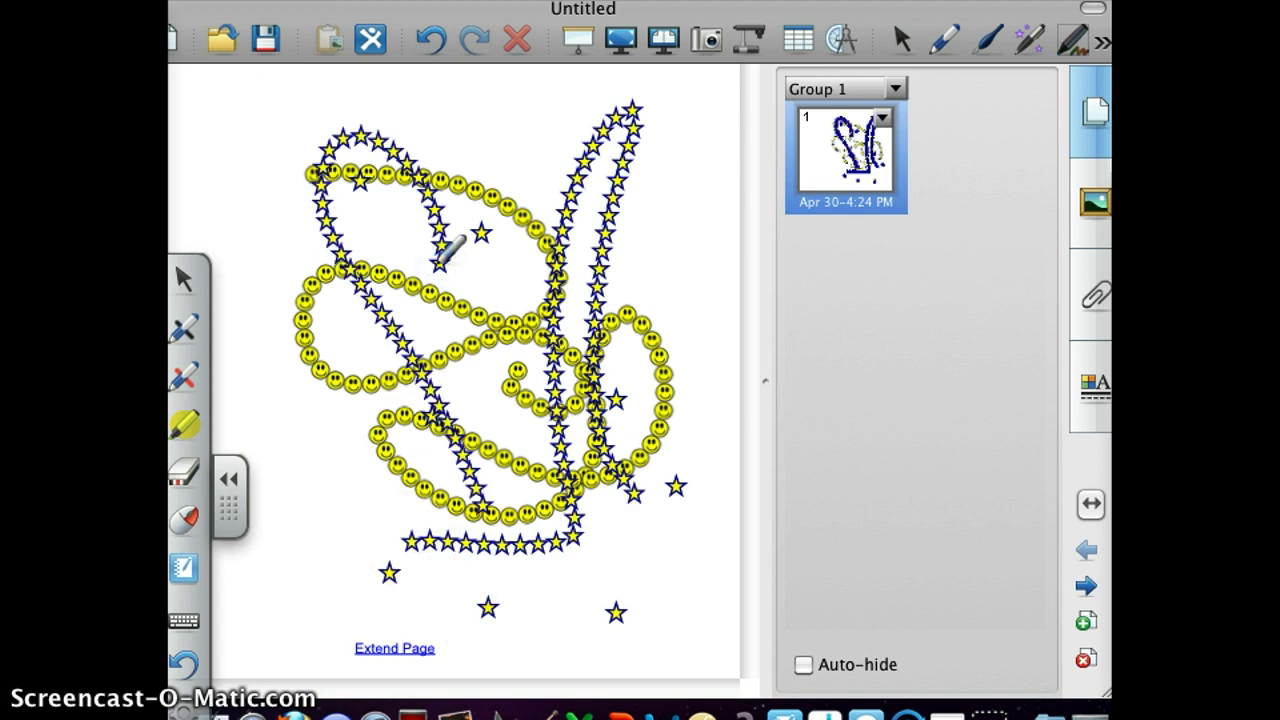
# - Draw a long looping stroke over the smileys and stars with the Creative Pen's blue flower-pattern style
pyautogui.click(1070, 38)
pyautogui.click(630, 88)
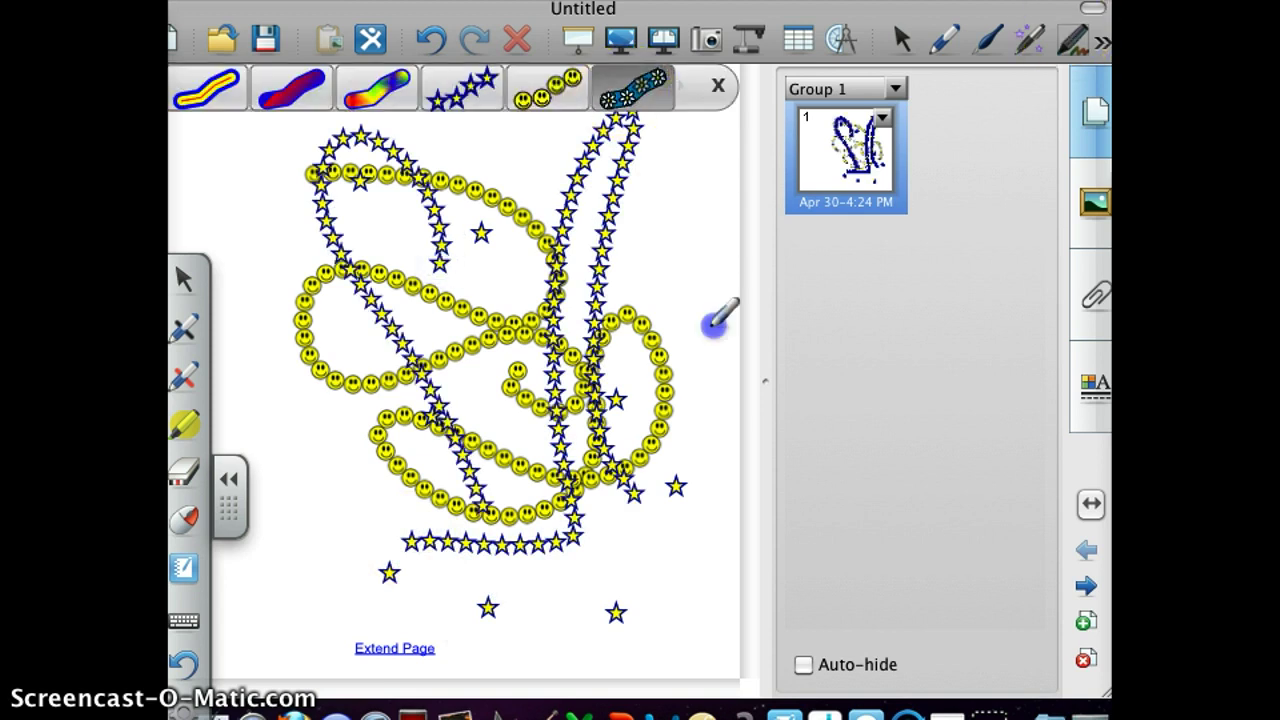
pyautogui.moveTo(720, 318)
pyautogui.mouseDown()
pyautogui.moveTo(486, 163)
pyautogui.moveTo(395, 250)
pyautogui.moveTo(640, 400)
pyautogui.moveTo(440, 470)
pyautogui.moveTo(410, 450)
pyautogui.moveTo(380, 612)
pyautogui.mouseUp()
pyautogui.click(988, 232)
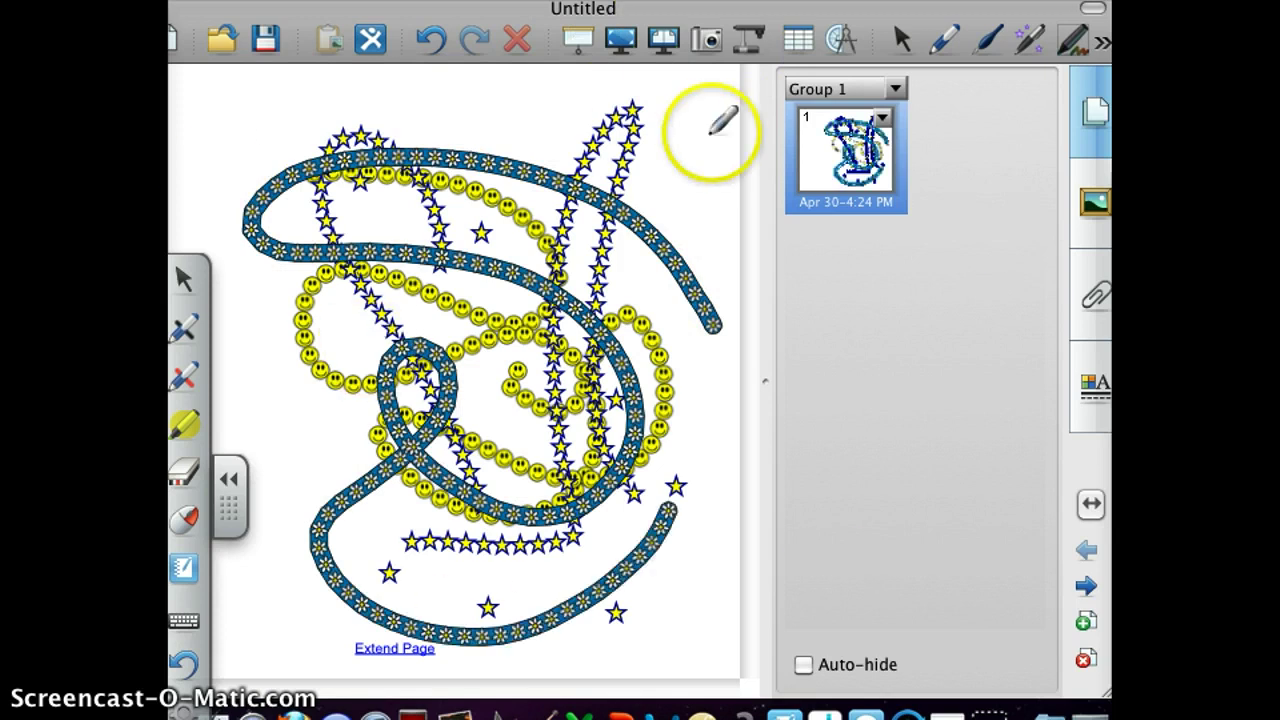
# - Draw several curved rainbow strokes and a few single dots over the artwork with the Creative Pen's rainbow style
pyautogui.click(1073, 41)
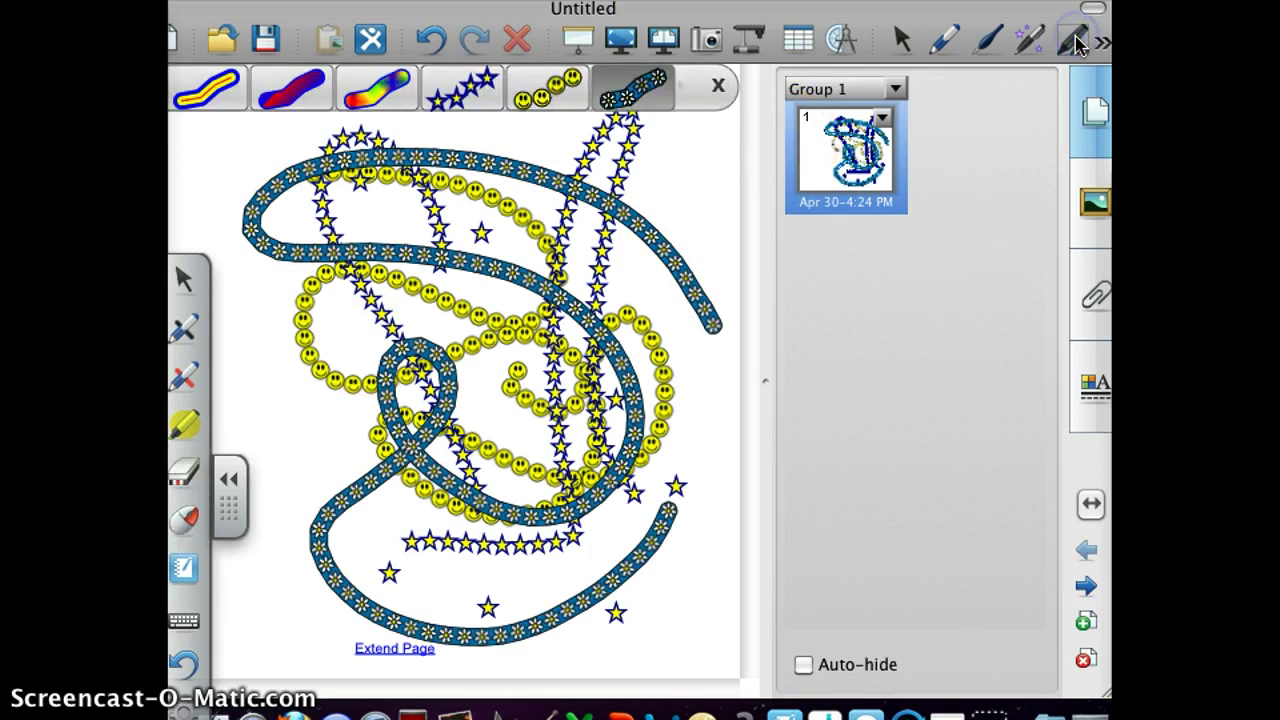
pyautogui.click(376, 88)
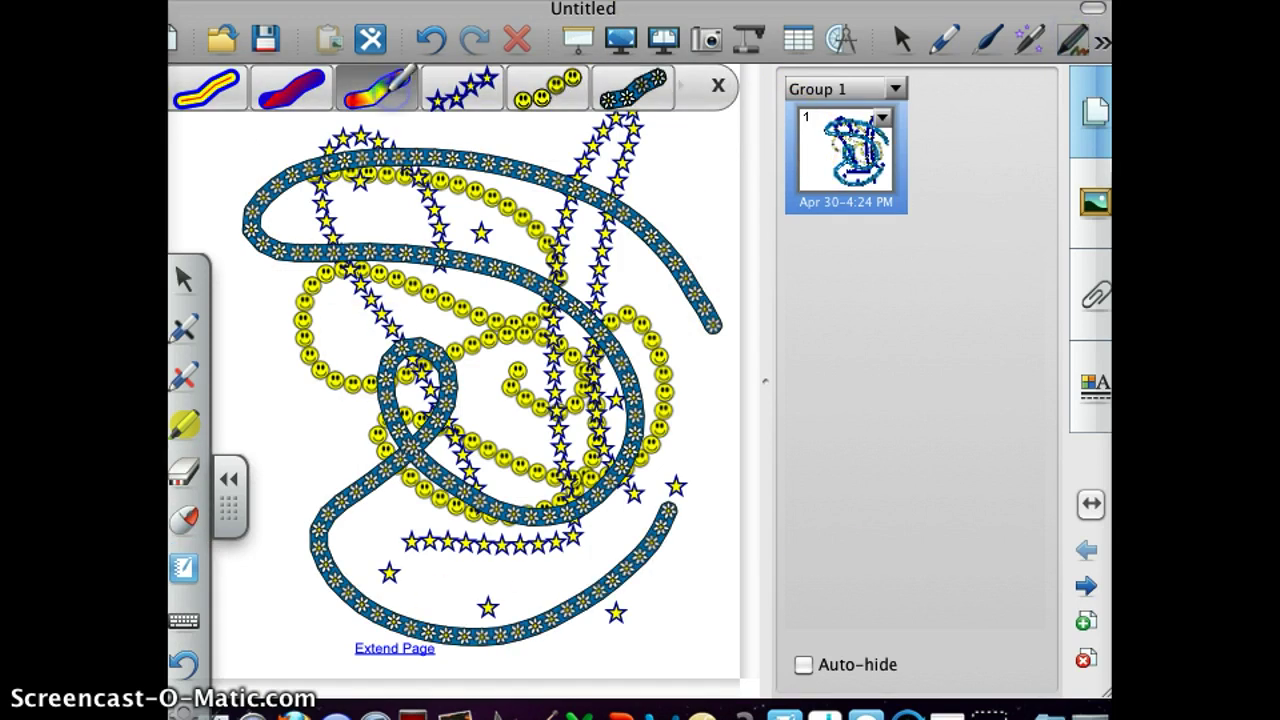
pyautogui.moveTo(412, 195)
pyautogui.mouseDown()
pyautogui.moveTo(420, 345)
pyautogui.moveTo(640, 675)
pyautogui.mouseUp()
pyautogui.moveTo(338, 346)
pyautogui.mouseDown()
pyautogui.moveTo(356, 157)
pyautogui.moveTo(490, 425)
pyautogui.mouseUp()
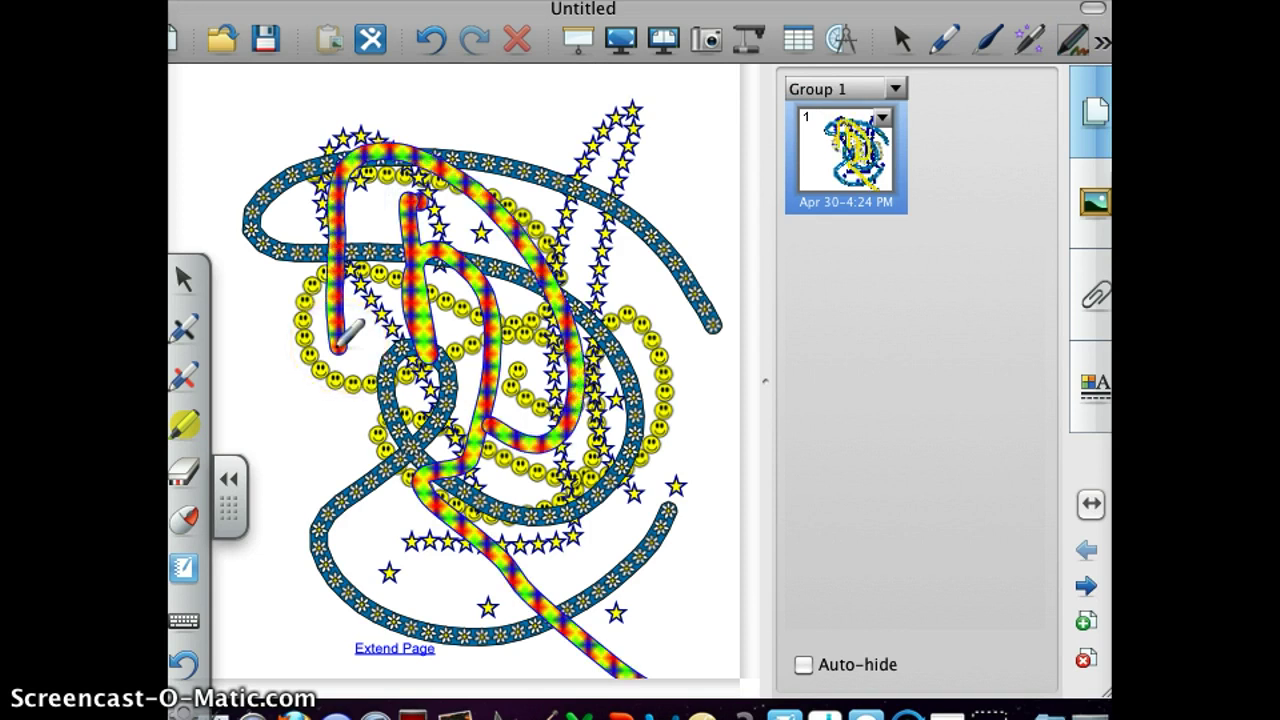
pyautogui.click(277, 124)
pyautogui.click(377, 111)
pyautogui.click(232, 170)
pyautogui.moveTo(234, 195)
pyautogui.mouseDown()
pyautogui.moveTo(372, 262)
pyautogui.moveTo(468, 156)
pyautogui.mouseUp()
pyautogui.moveTo(250, 145); pyautogui.dragTo(238, 182)
# - Erase the rainbow, flower, star and smiley strokes from the page with the eraser
pyautogui.click(184, 472)
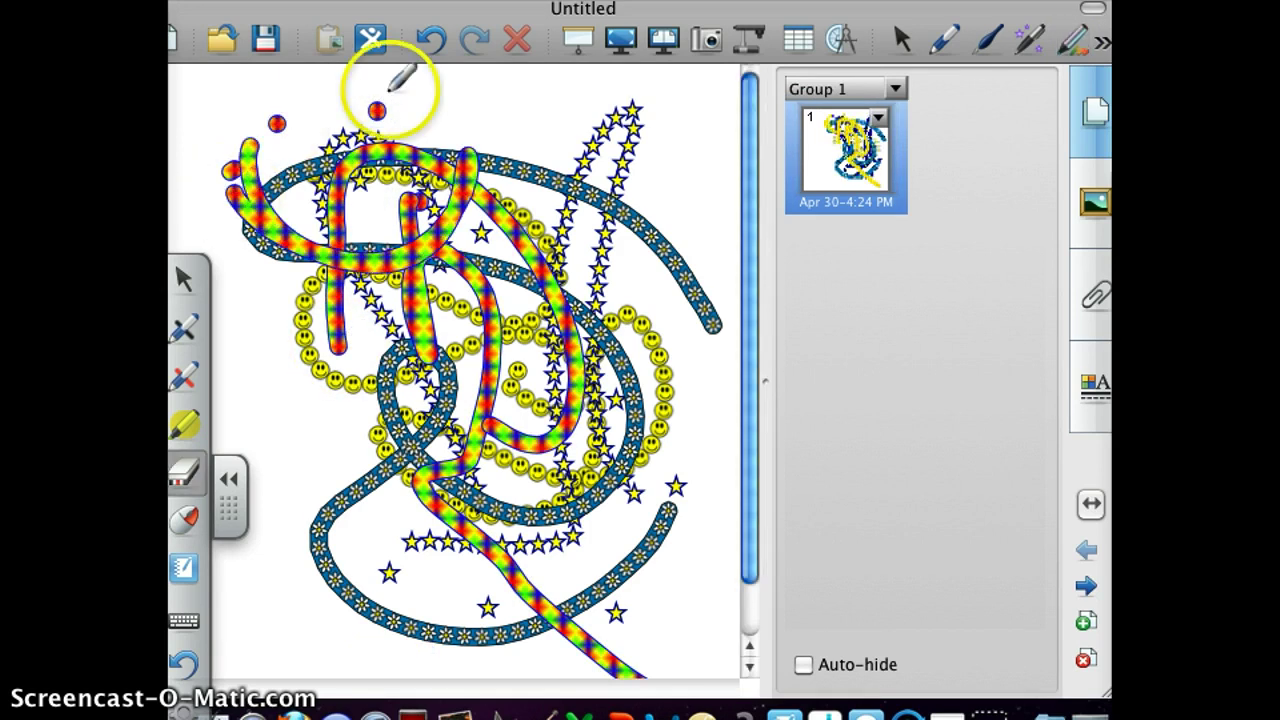
pyautogui.click(440, 103)
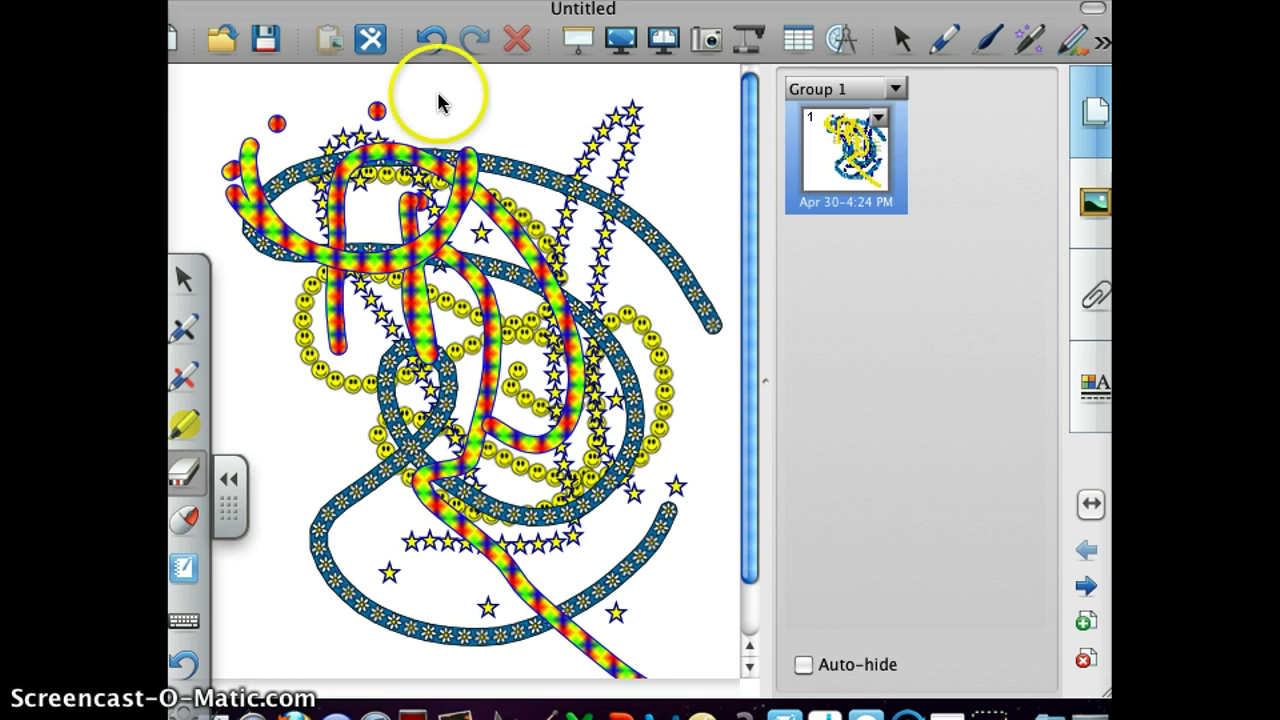
pyautogui.moveTo(642, 675)
pyautogui.mouseDown()
pyautogui.moveTo(678, 662)
pyautogui.moveTo(724, 271)
pyautogui.moveTo(565, 78)
pyautogui.moveTo(241, 114)
pyautogui.mouseUp()
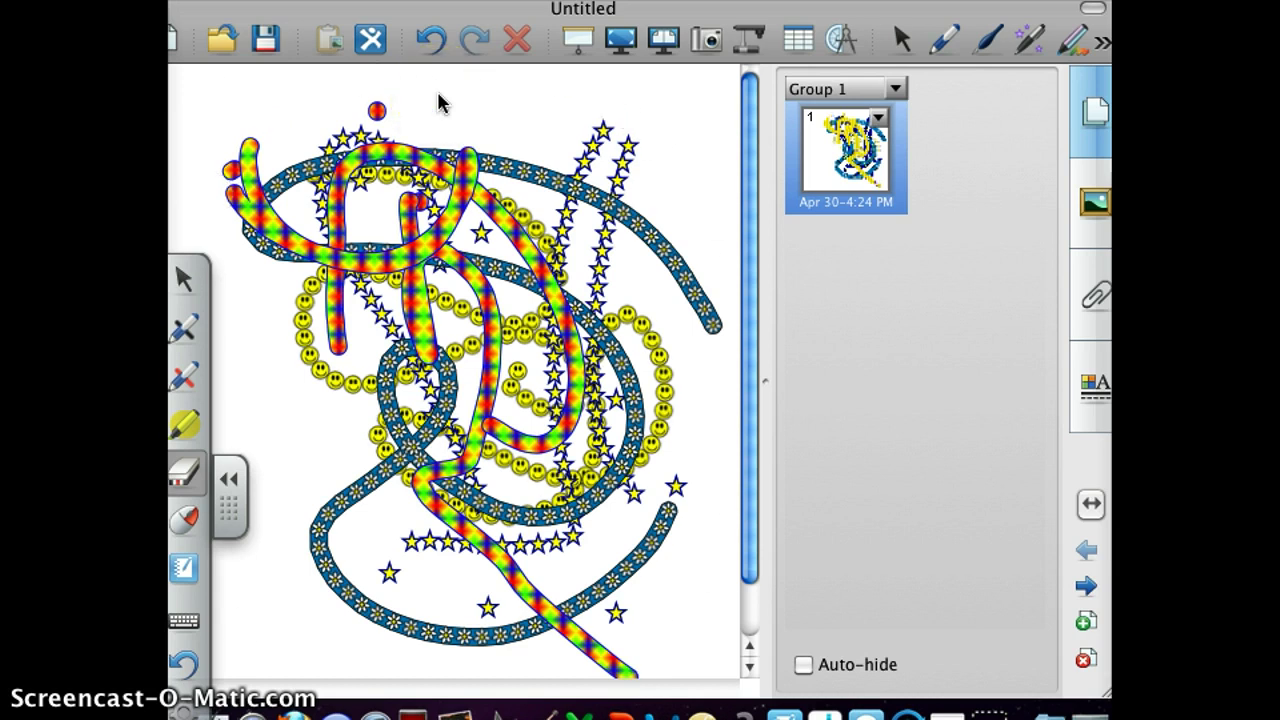
pyautogui.click(450, 332)
pyautogui.moveTo(548, 163)
pyautogui.mouseDown()
pyautogui.moveTo(200, 174)
pyautogui.moveTo(478, 674)
pyautogui.mouseUp()
# - Start a text box in the middle of the page and close the Fonts toolbar
pyautogui.click(430, 338)
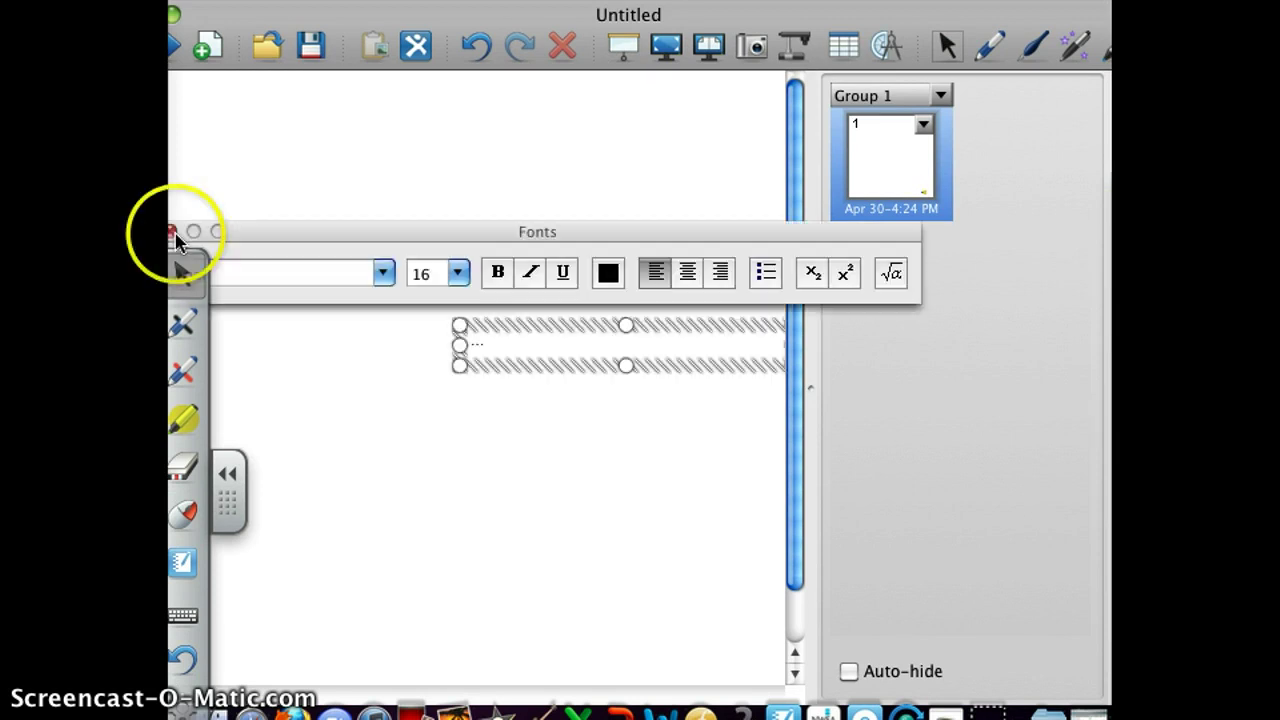
pyautogui.click(173, 235)
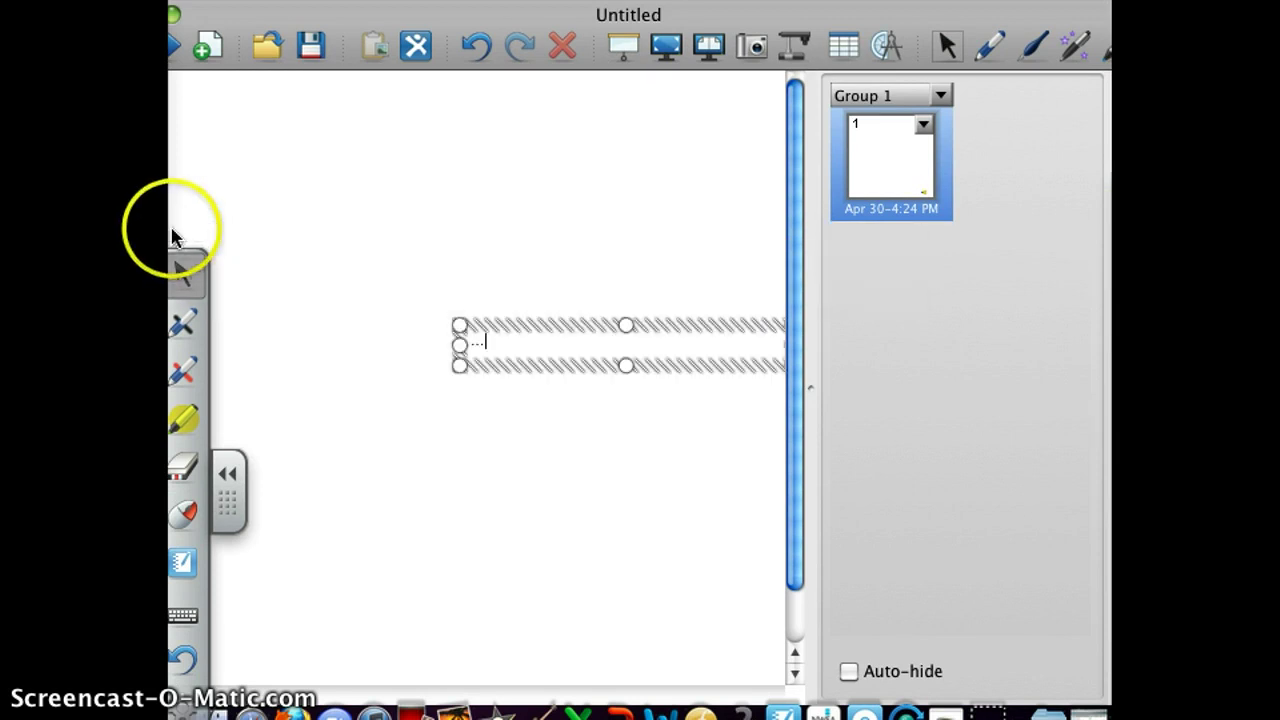